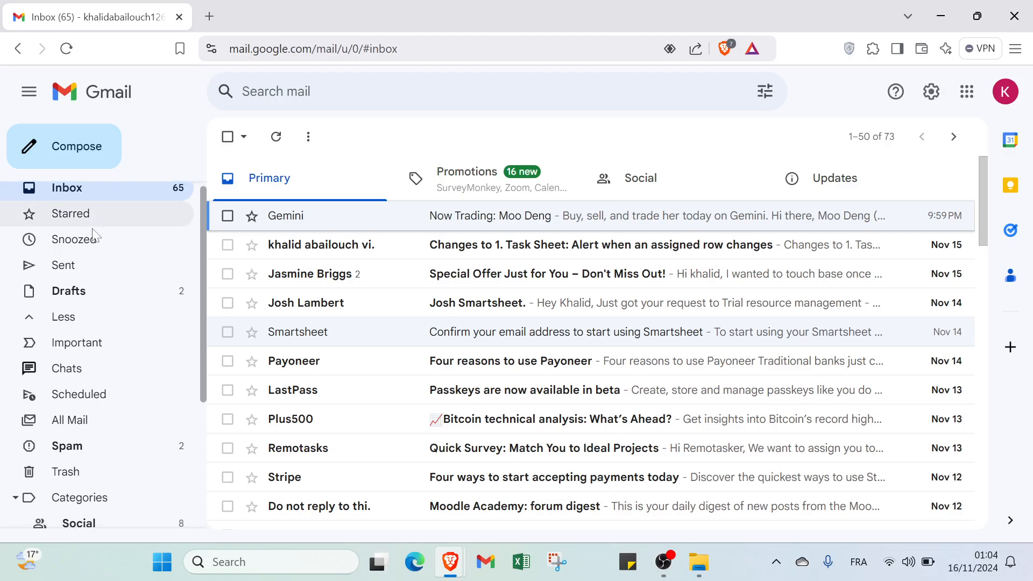
scroll(54, 349, down, 4)
scroll(54, 350, up, 2)
scroll(54, 350, up, 2)
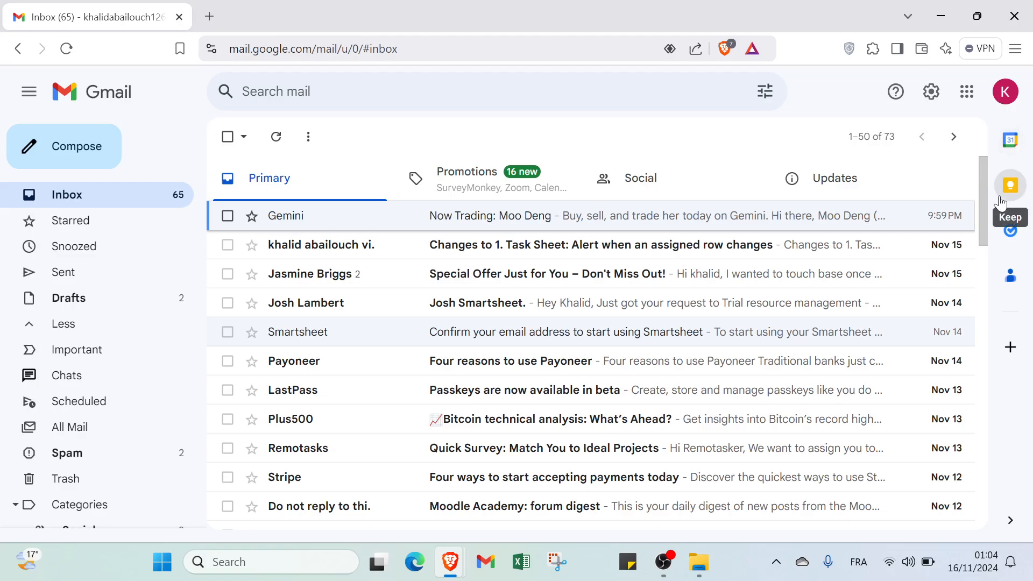
click(1009, 358)
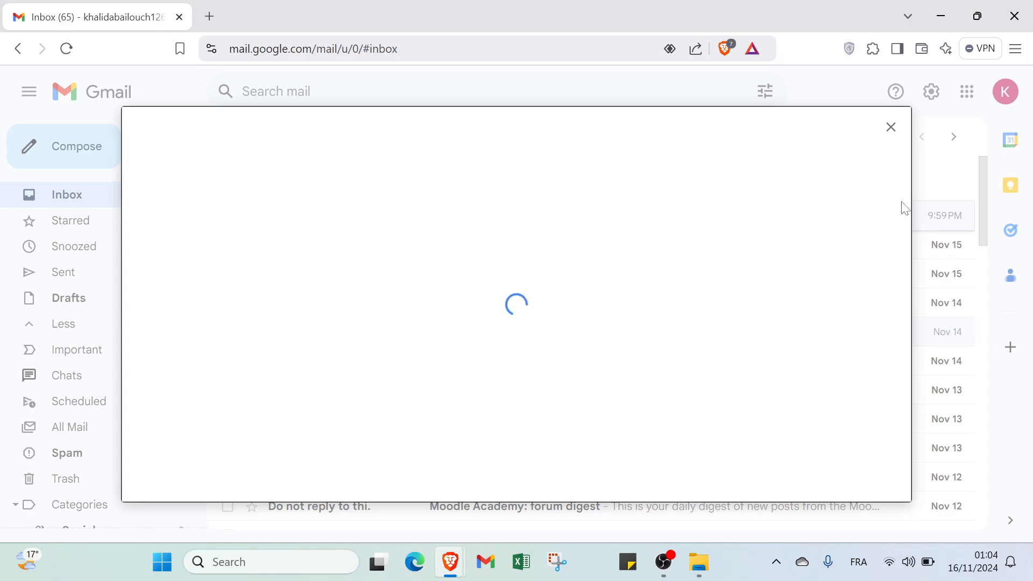
click(891, 127)
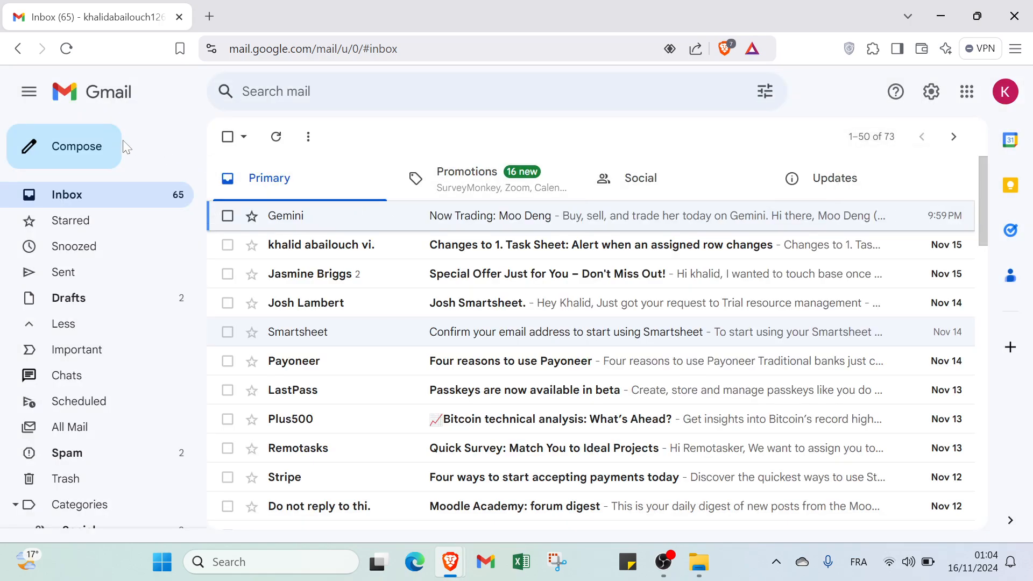
Start a new email in the enlarged compose window and add the suggested contact as the recipient.
click(100, 154)
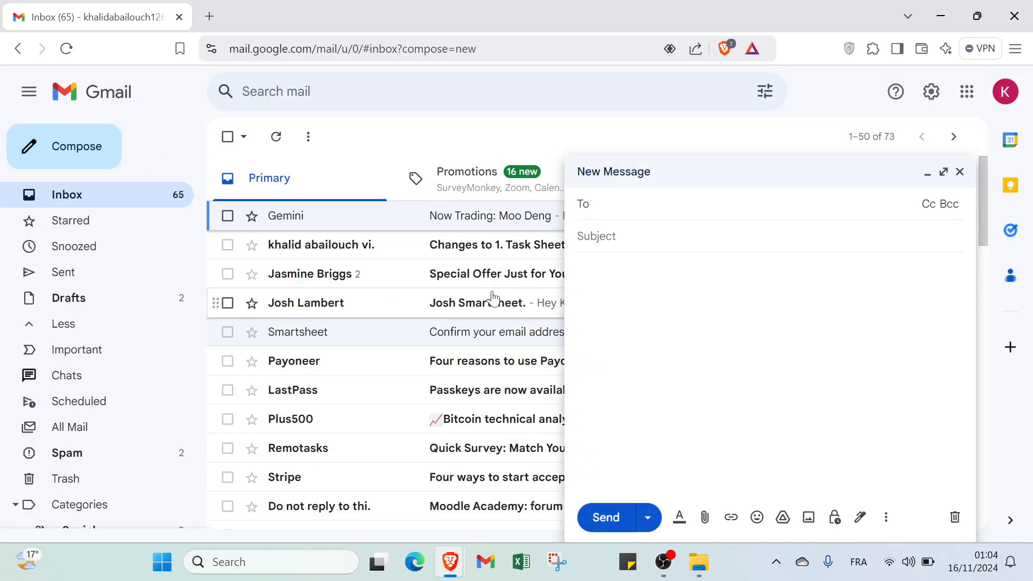
click(944, 172)
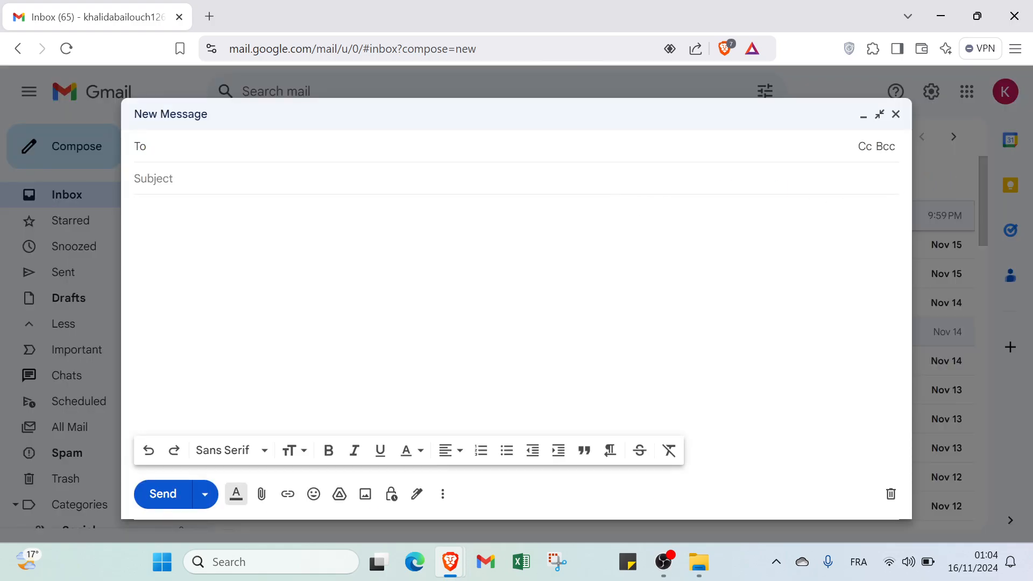
text(khal)
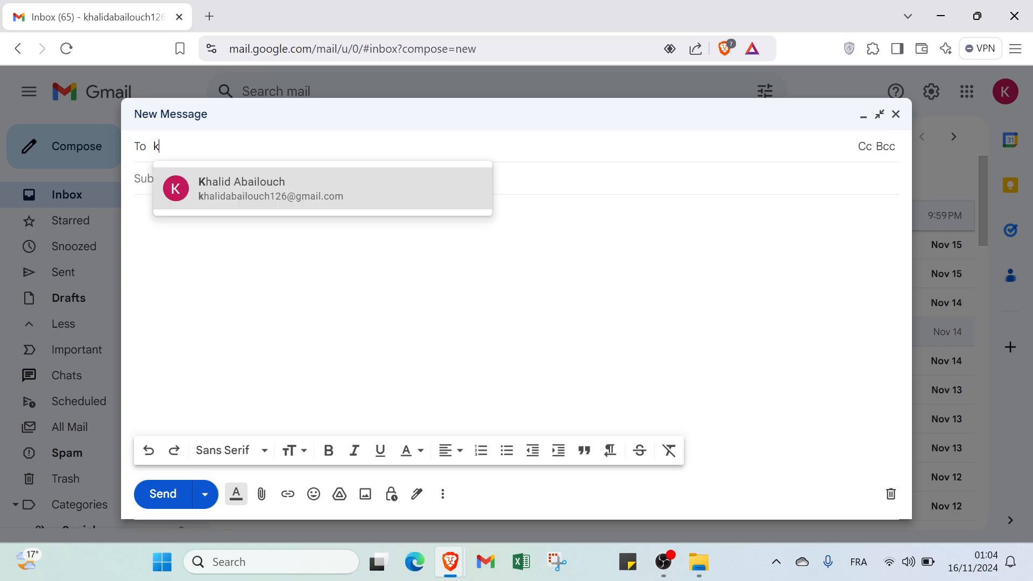
click(461, 180)
click(440, 189)
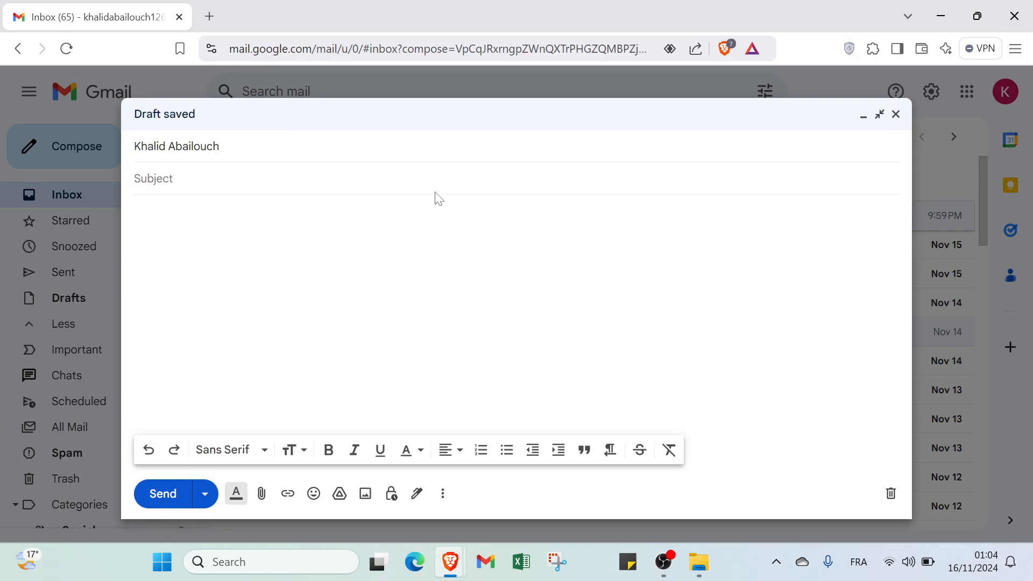
Enter "asking for advices" as the email subject.
text(asking )
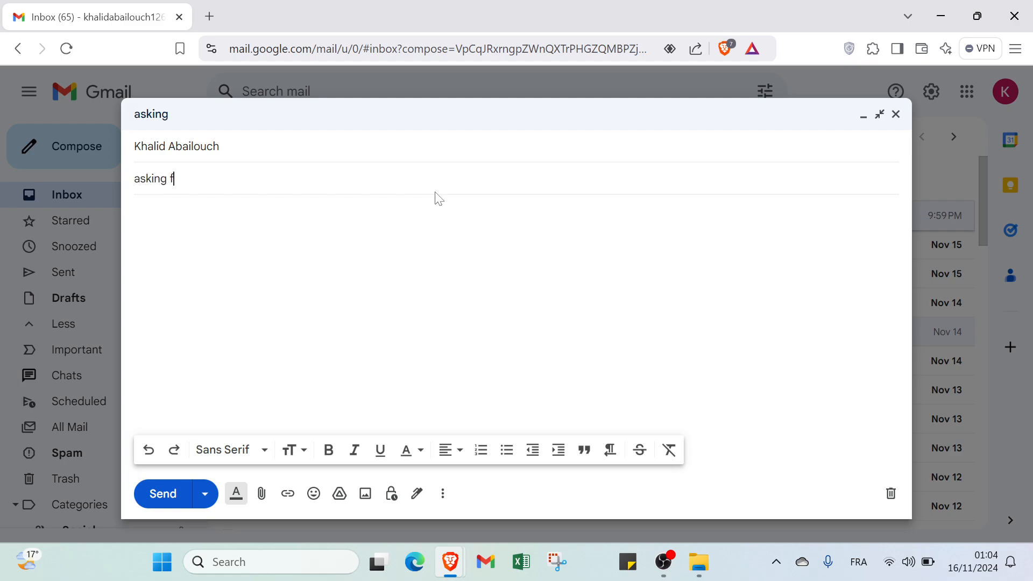
text(for advu)
text(ces)
key(Tab)
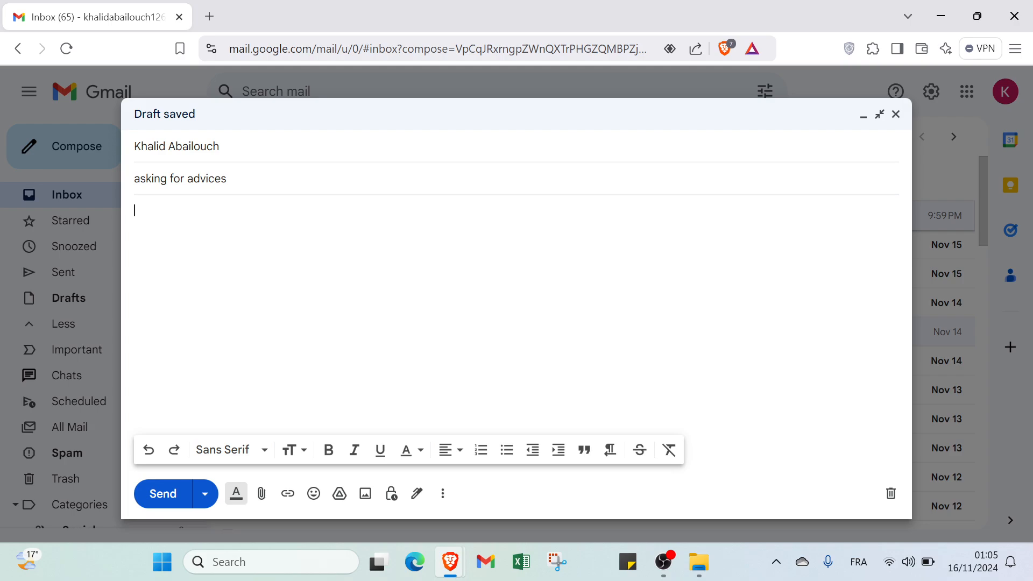
Write "hey i hope everything is well with you" as the message body, accepting the suggested ending.
text(hez)
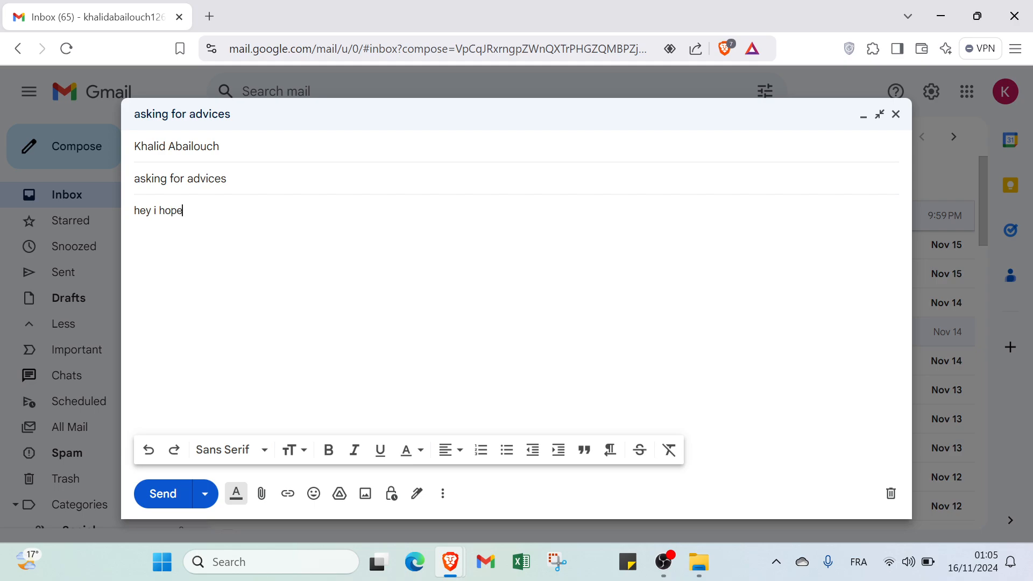
text(i hope everyt)
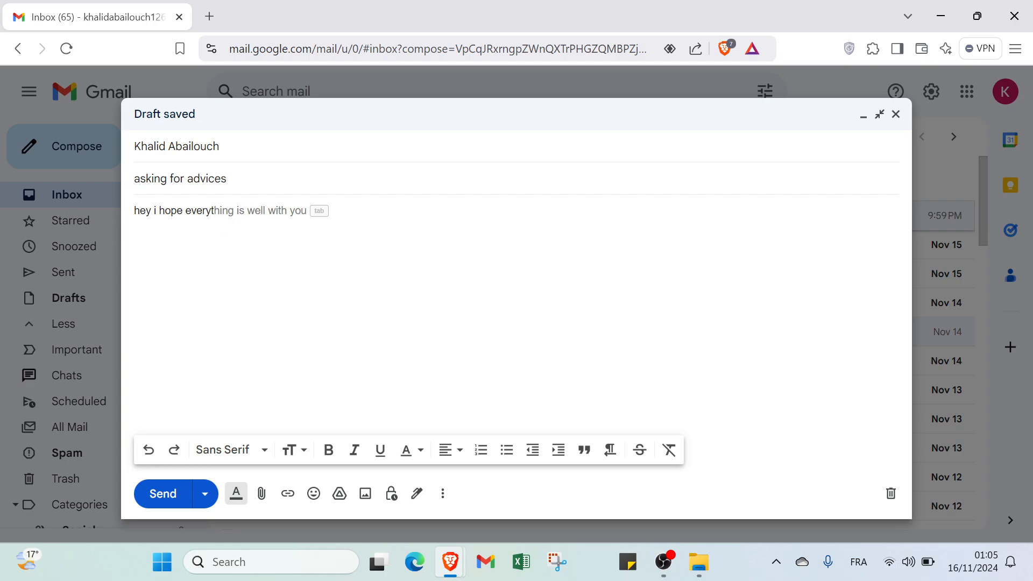
key(Tab)
Switch the font to Serif and append "ssssss" to the message body.
click(229, 450)
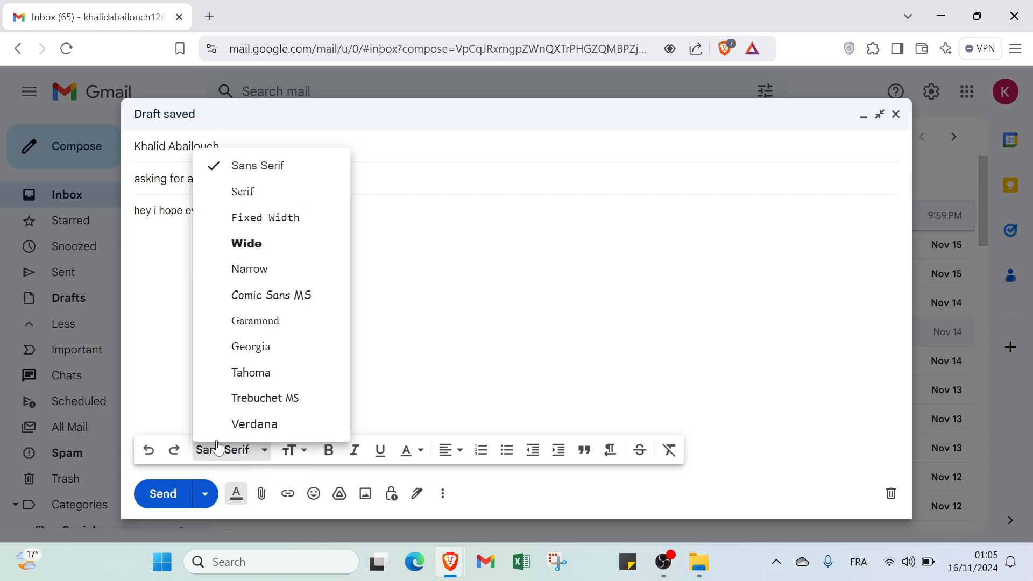
click(275, 203)
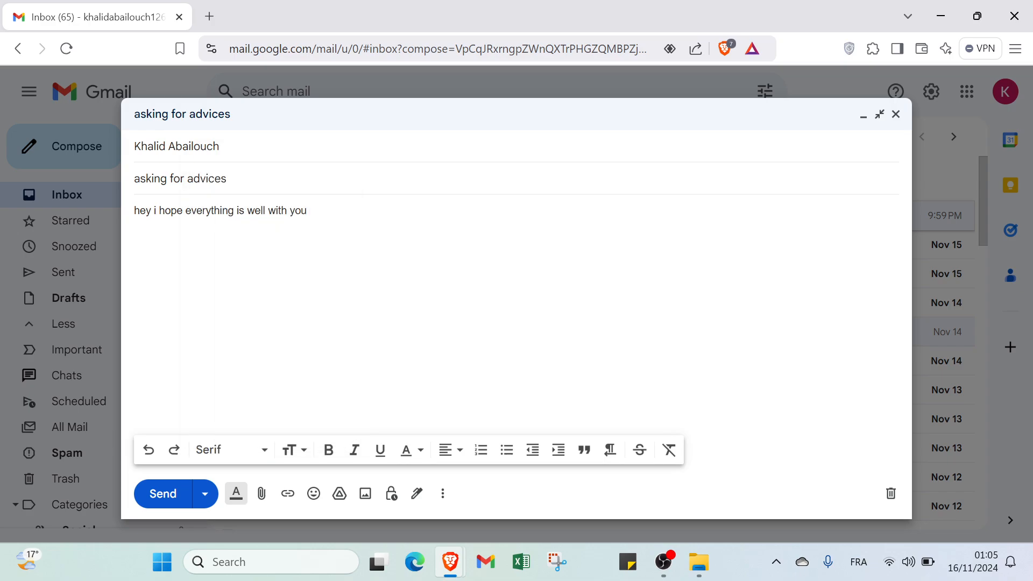
text(ssssss)
Switch the font to Wide and append a long run of the letter s to the message line.
click(214, 456)
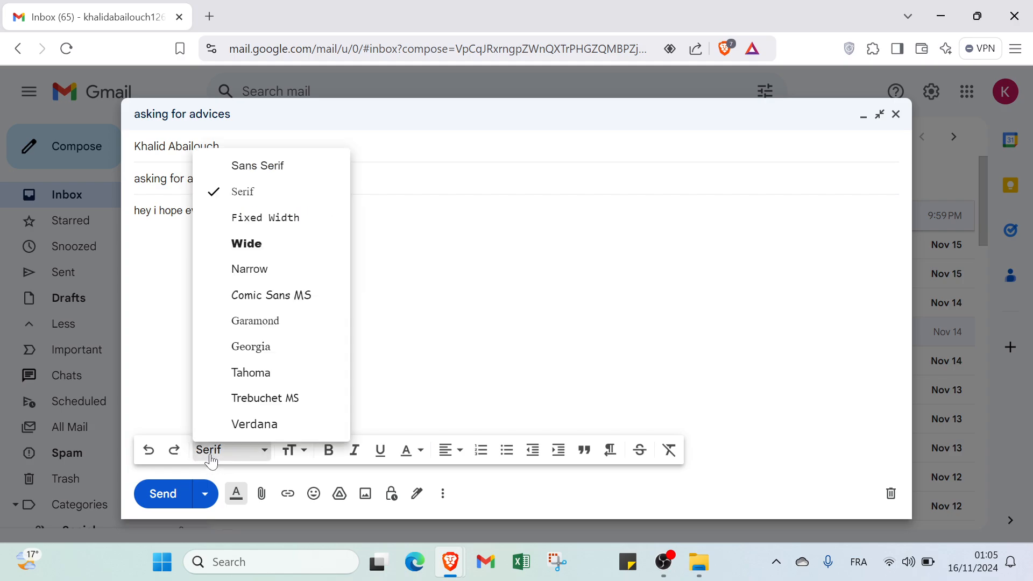
click(264, 246)
text(sssssss)
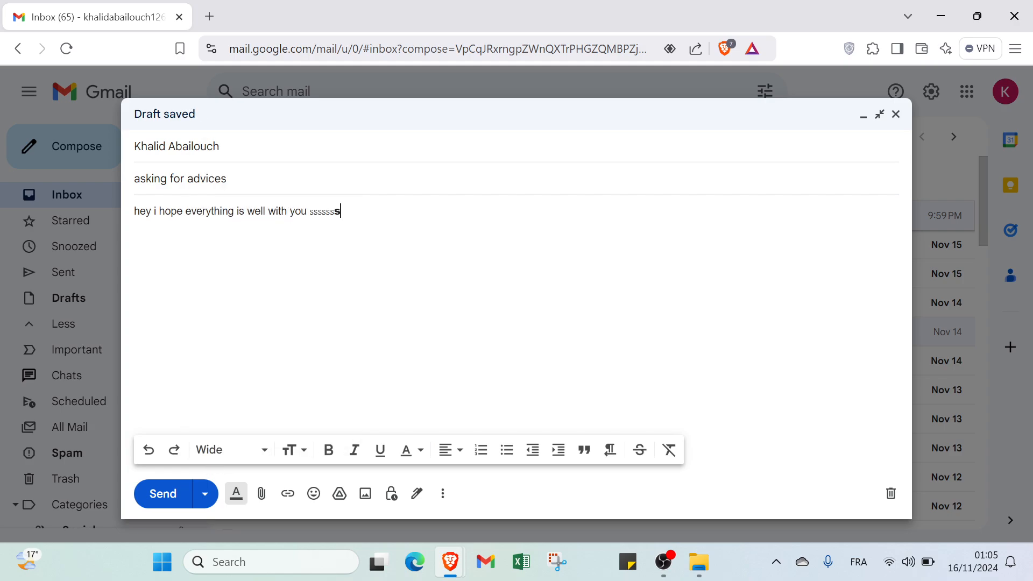
text(sssssssssssssssssss)
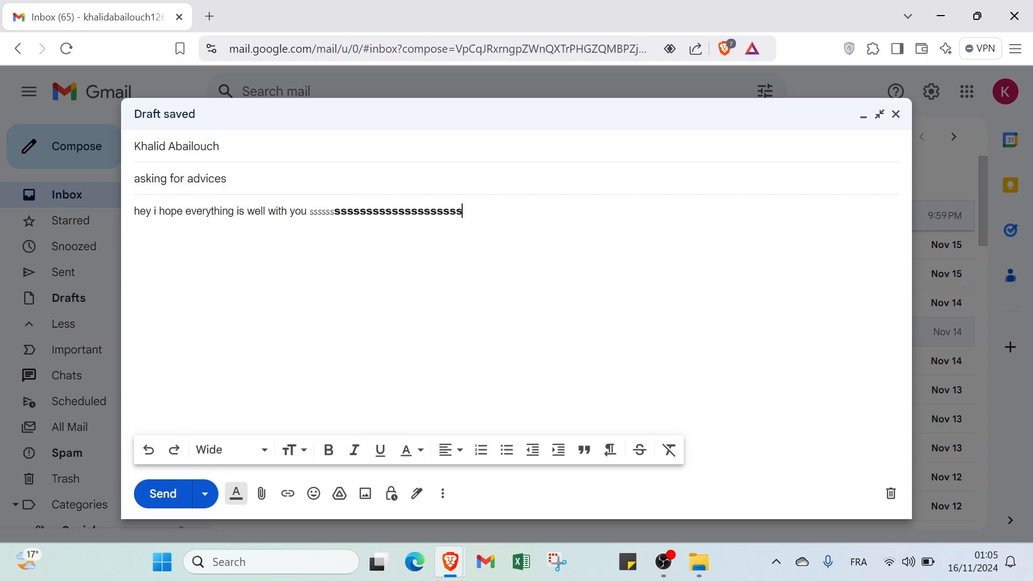
text(sss)
Switch the font to Verdana and append "sssssss" to the message line.
click(263, 449)
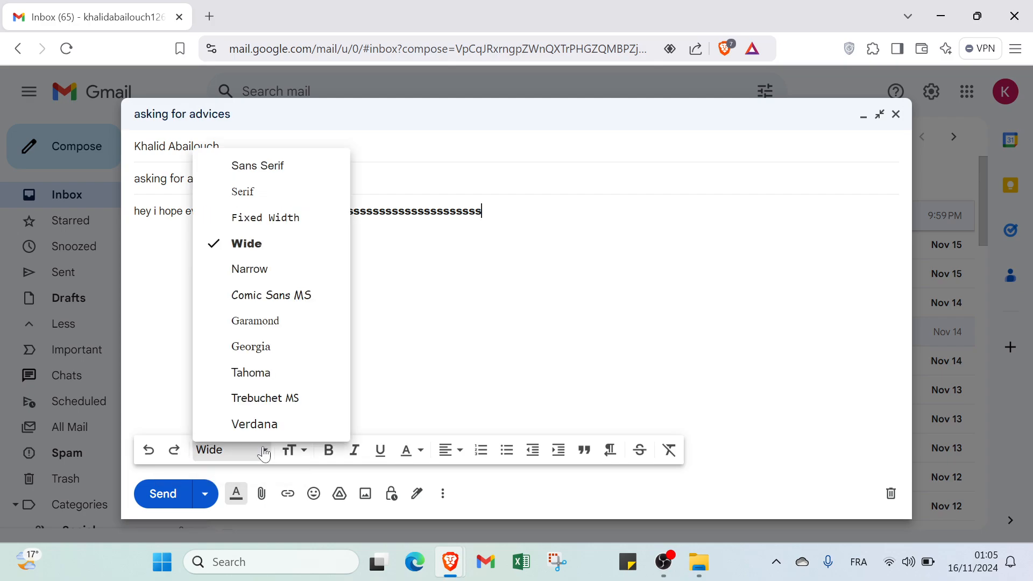
click(254, 424)
text(sssssss)
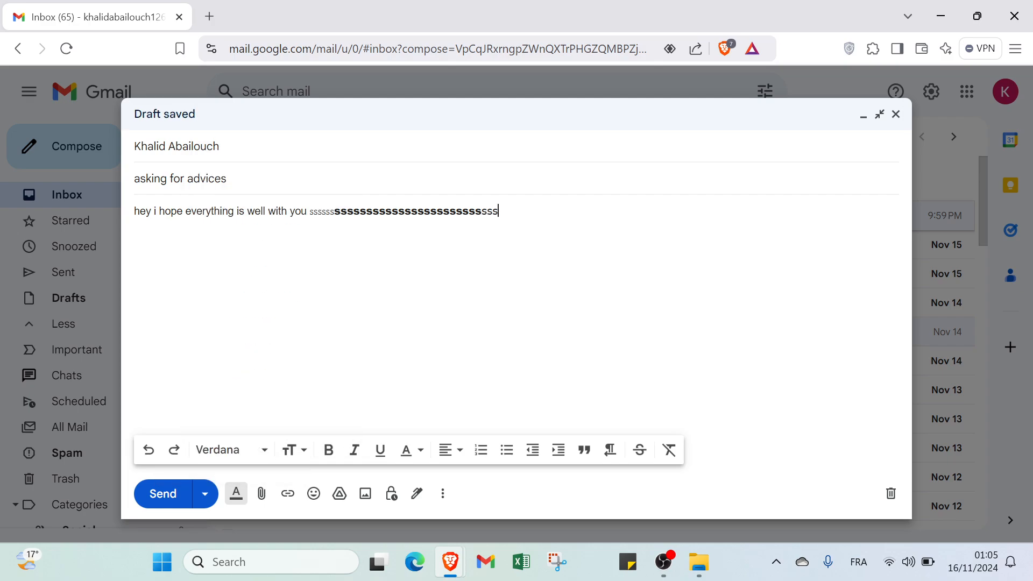
Append a run of the letter s in Huge text size, followed by another run in Large size.
click(300, 452)
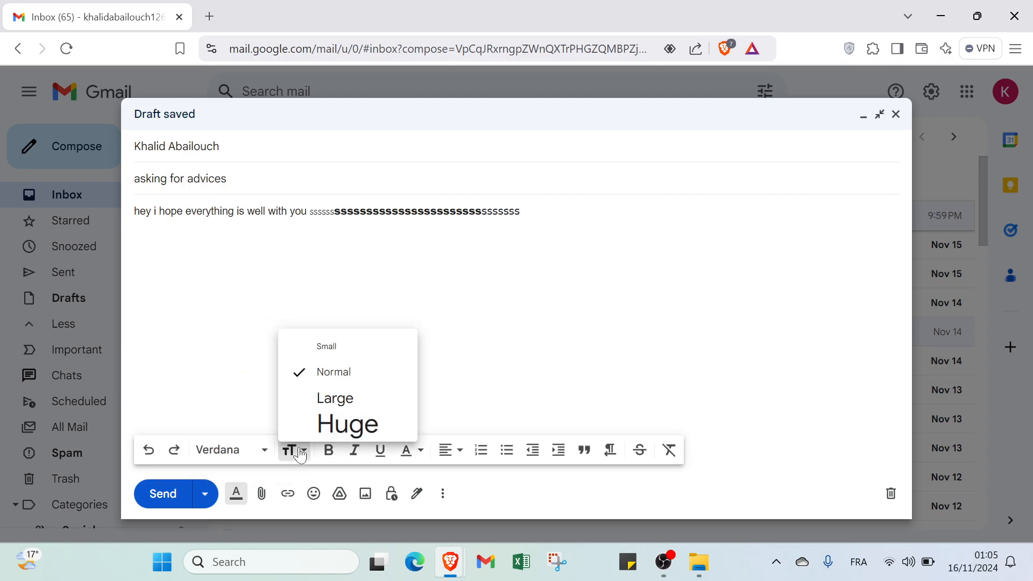
click(318, 422)
text(ssssssssss)
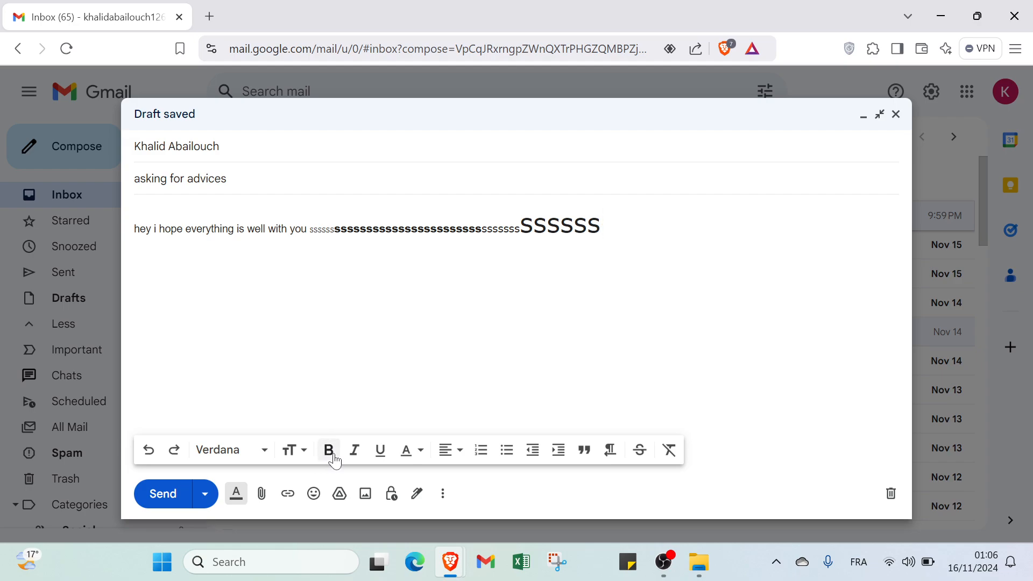
click(302, 449)
click(319, 412)
text(ssssss)
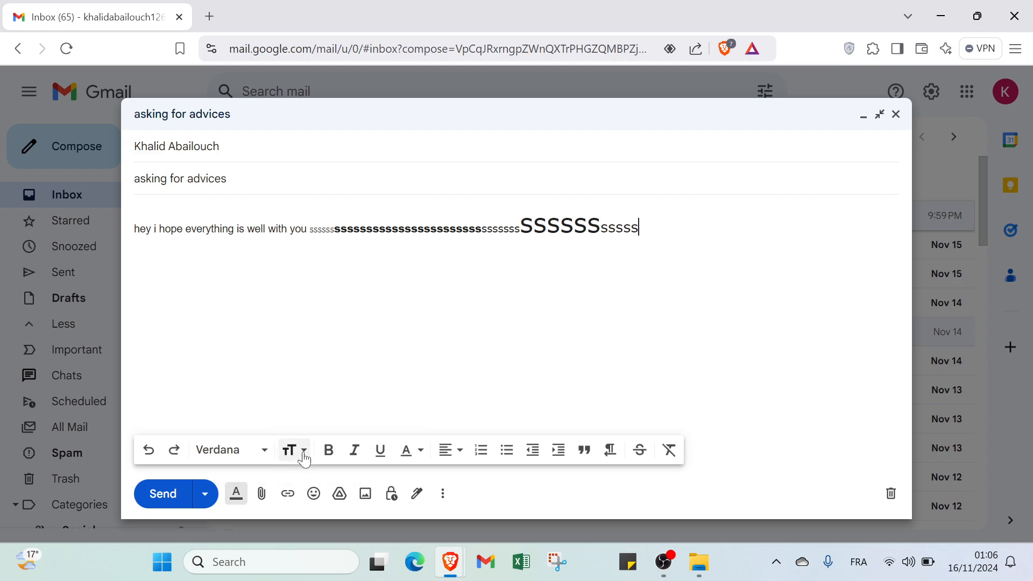
Continue the message line with a run of the letter s in Normal size and one in Small size.
click(305, 458)
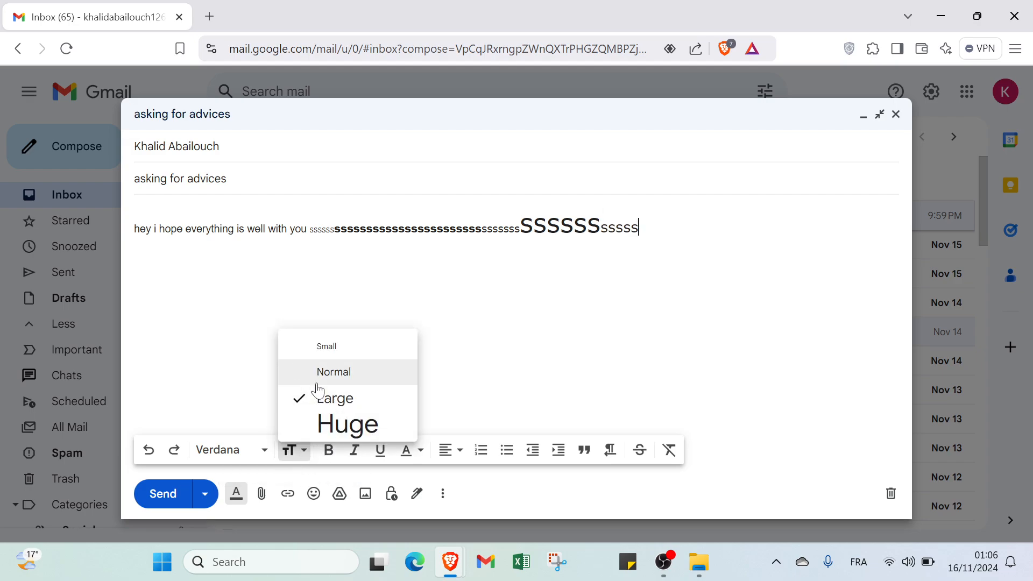
click(318, 397)
text(sss)
click(295, 451)
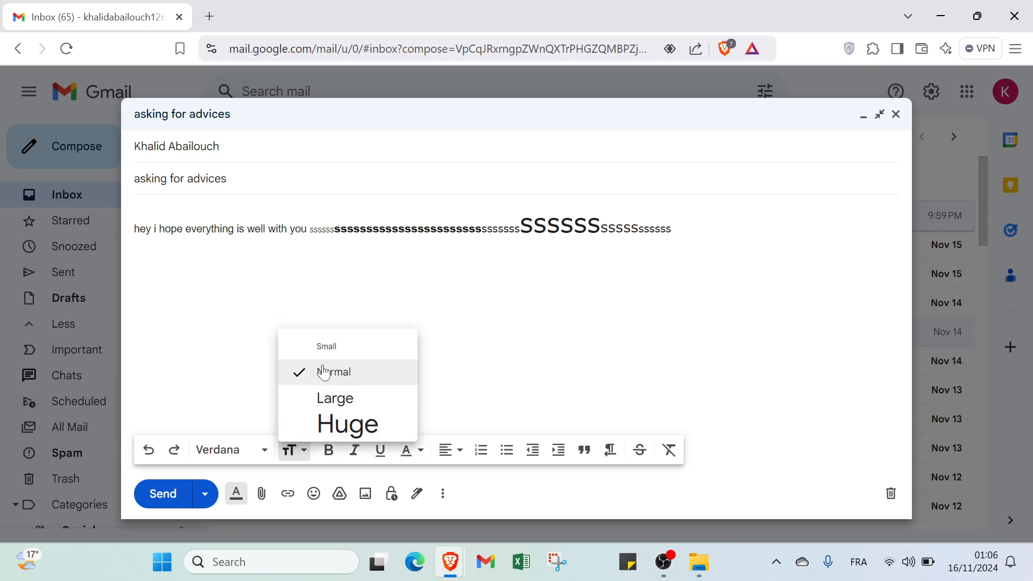
click(329, 344)
text(s)
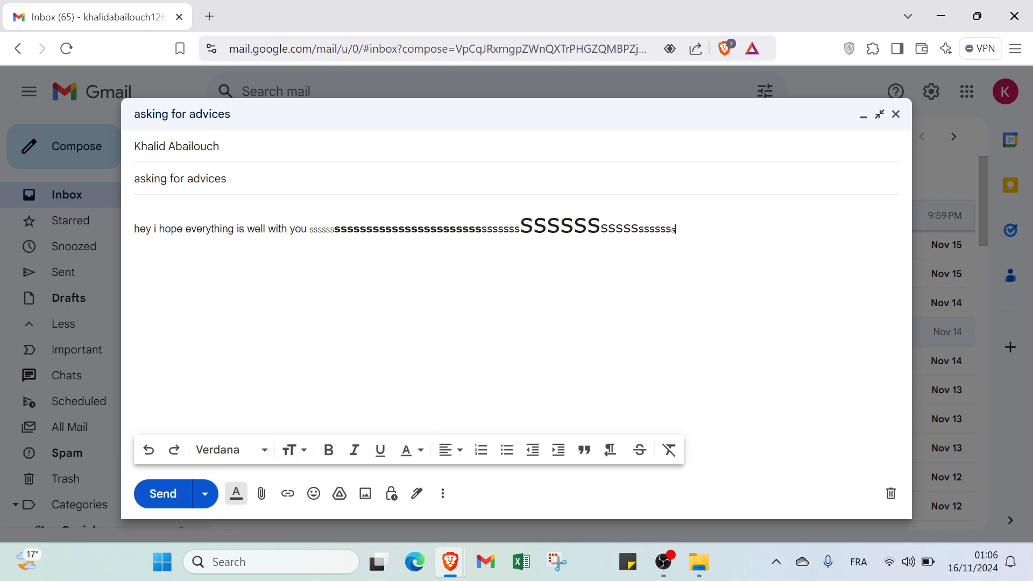
Append runs of the letter s in bold, adding italic and underline formatting successively.
click(336, 460)
click(353, 452)
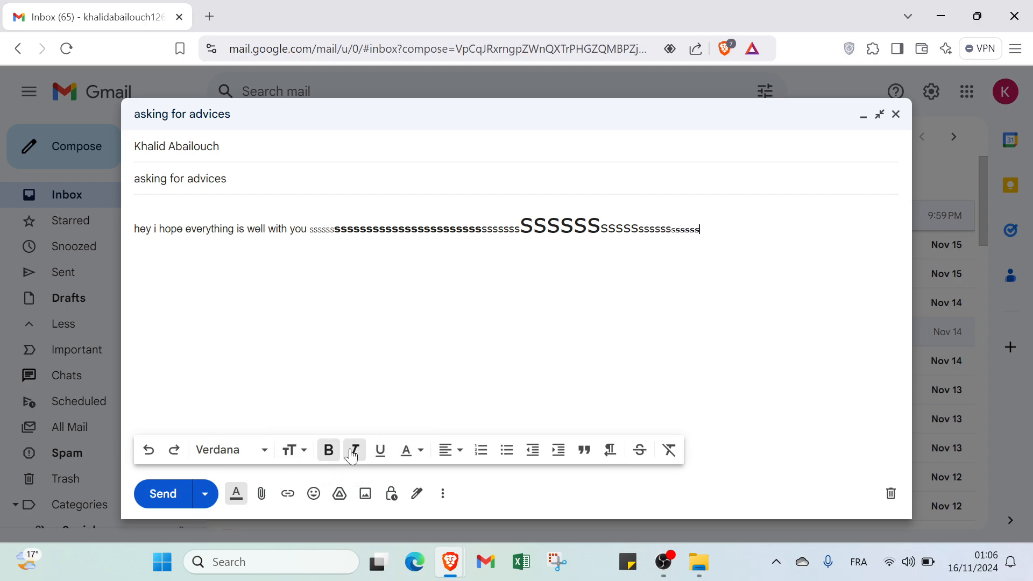
text(sssssssss)
click(379, 451)
text(sssssssssssssssssss)
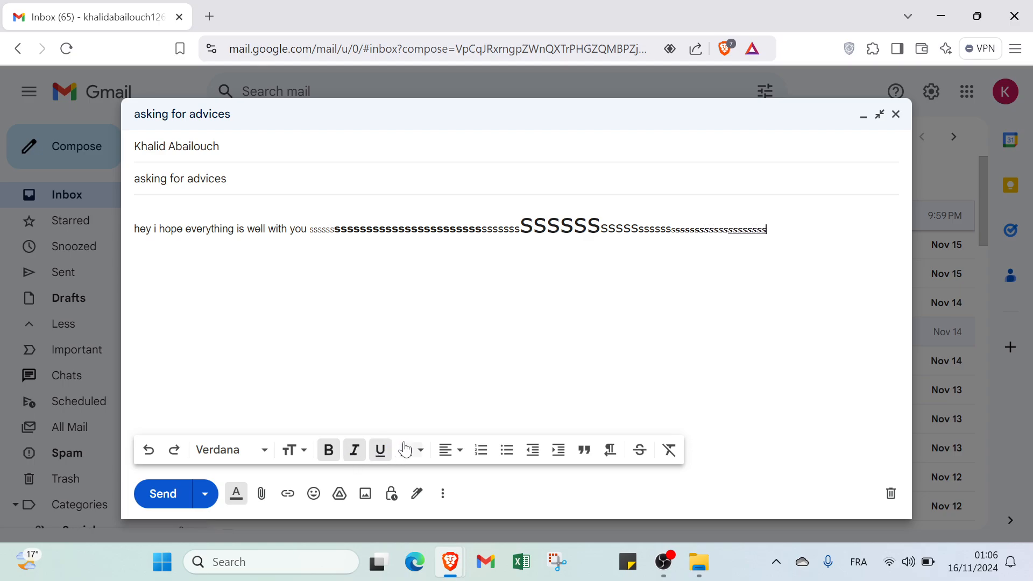
Set the text color to light red and append a run of the letter s.
click(407, 460)
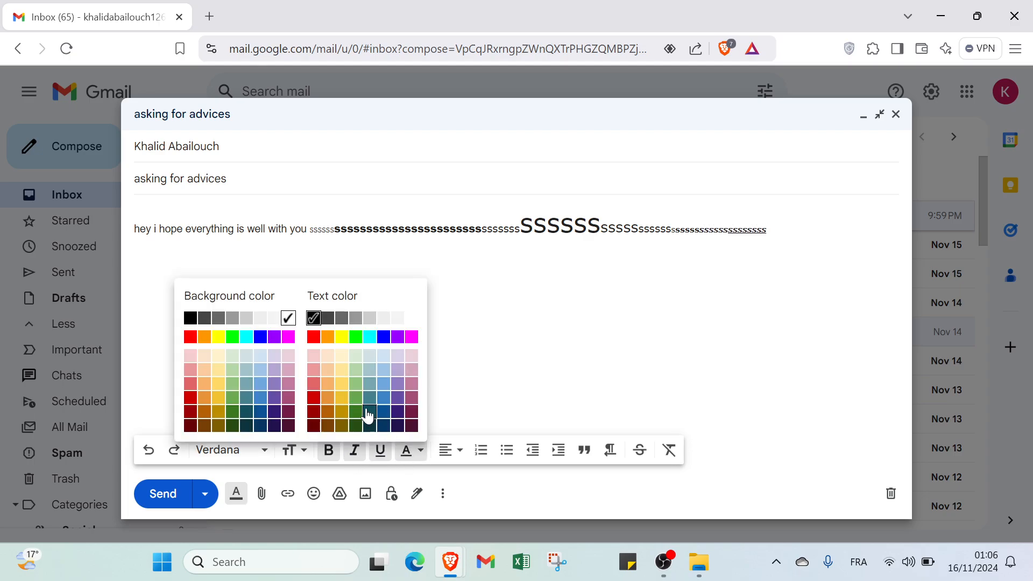
click(315, 375)
text(sss)
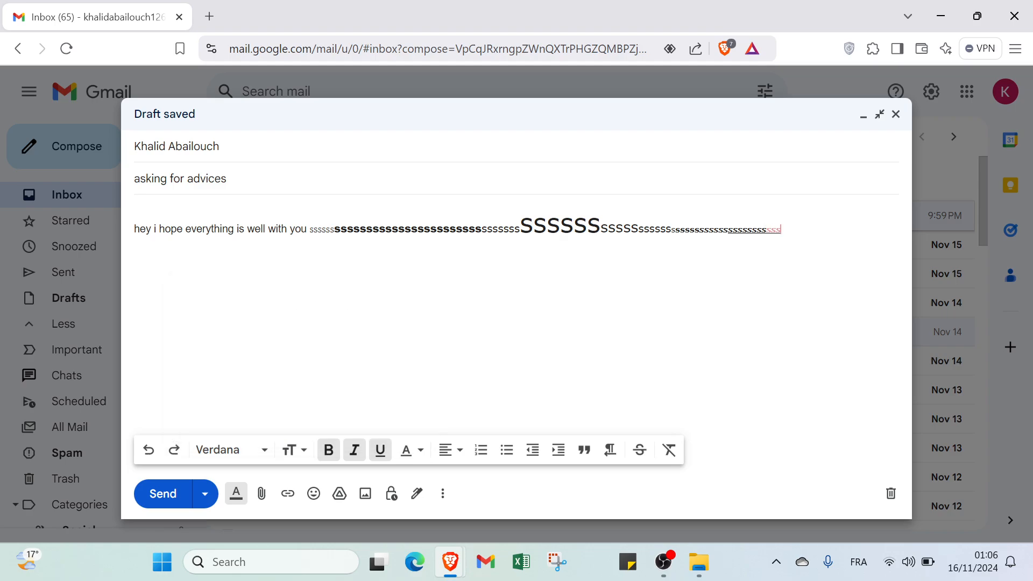
text(ssssssssss)
Set a yellow background color with light gray text and append a long run of the letter s.
click(417, 455)
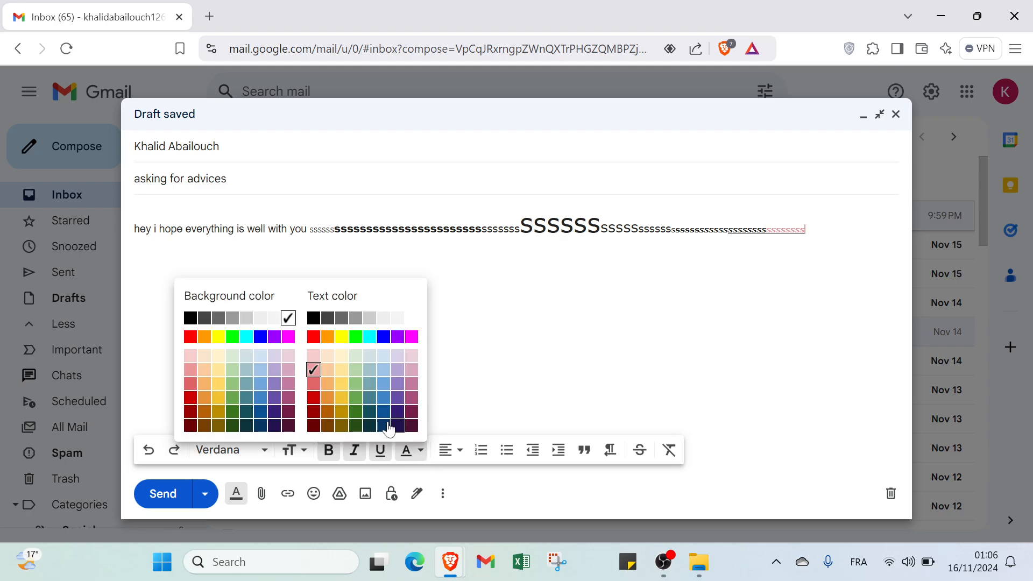
click(219, 338)
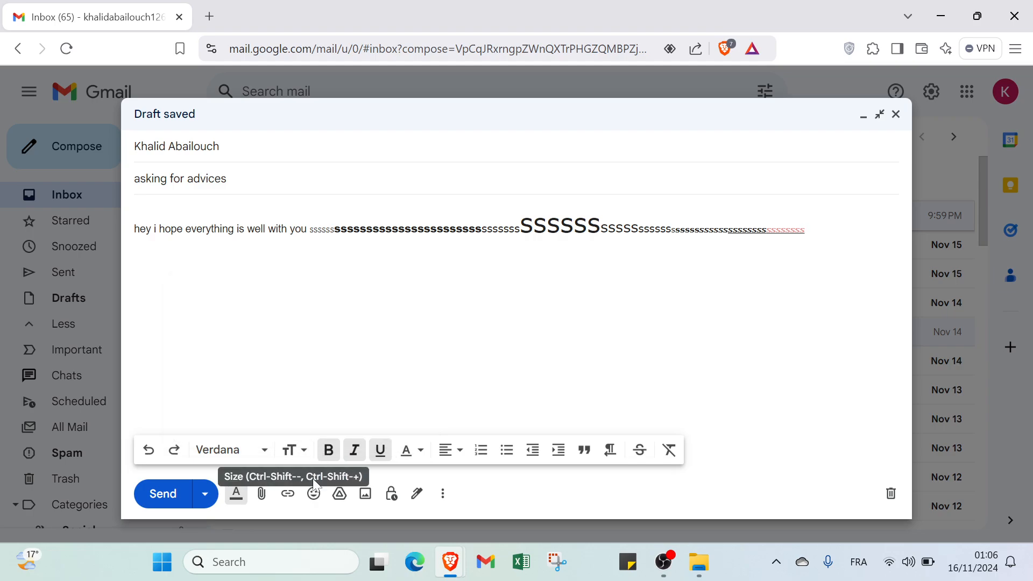
click(408, 451)
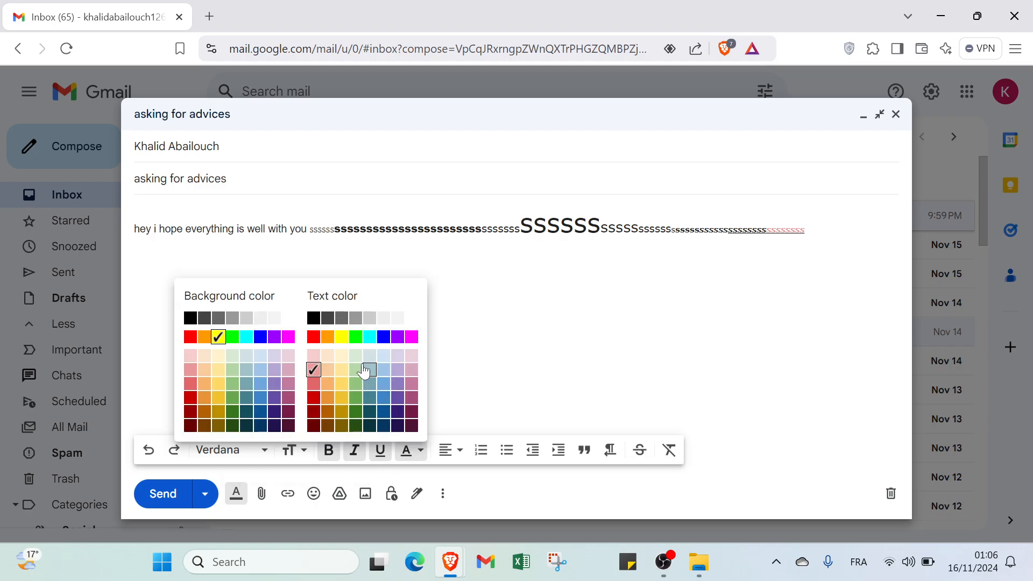
click(384, 318)
text(sss)
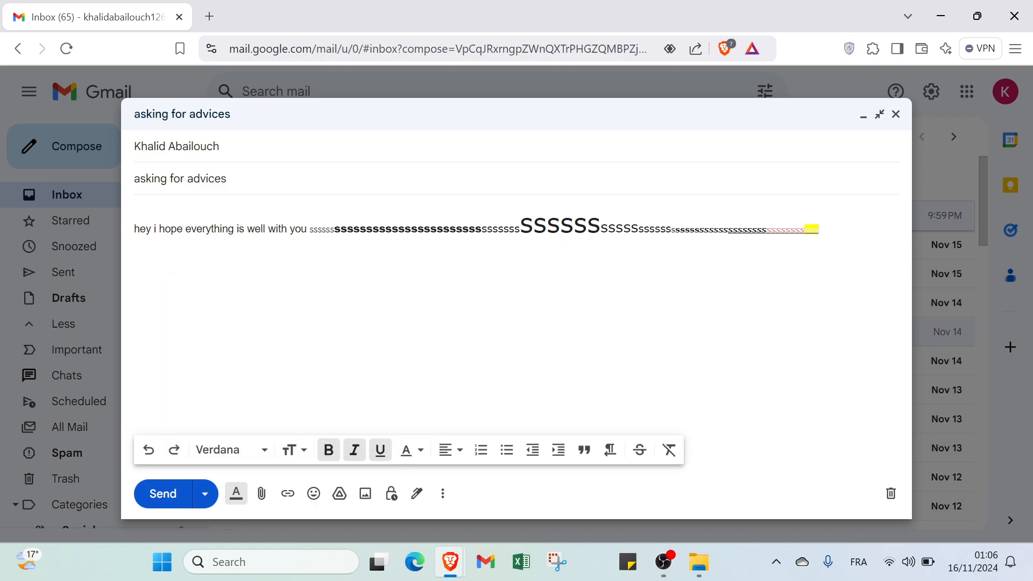
text(ssssssssssssssssssssss)
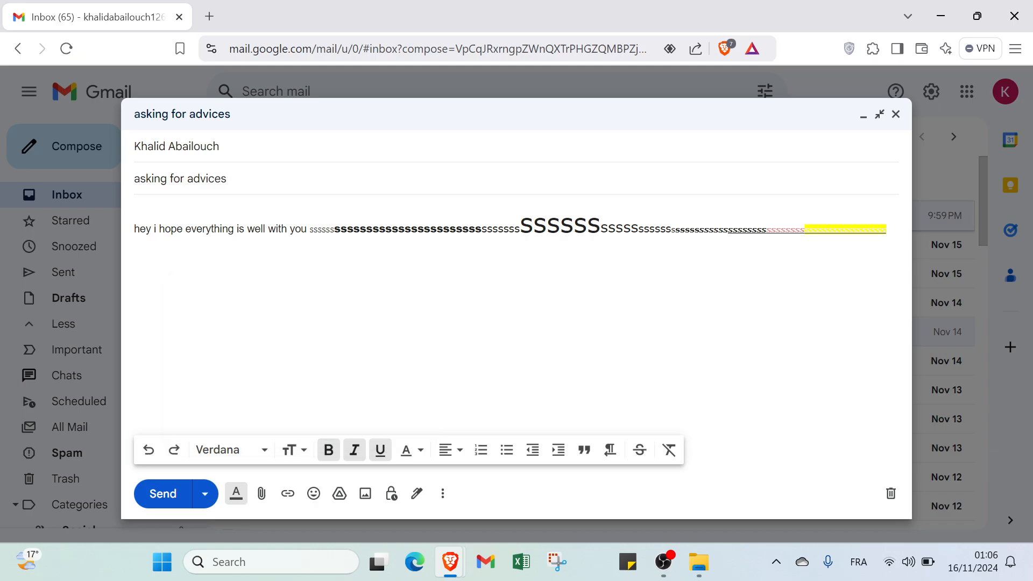
Align the message line to the right.
click(455, 451)
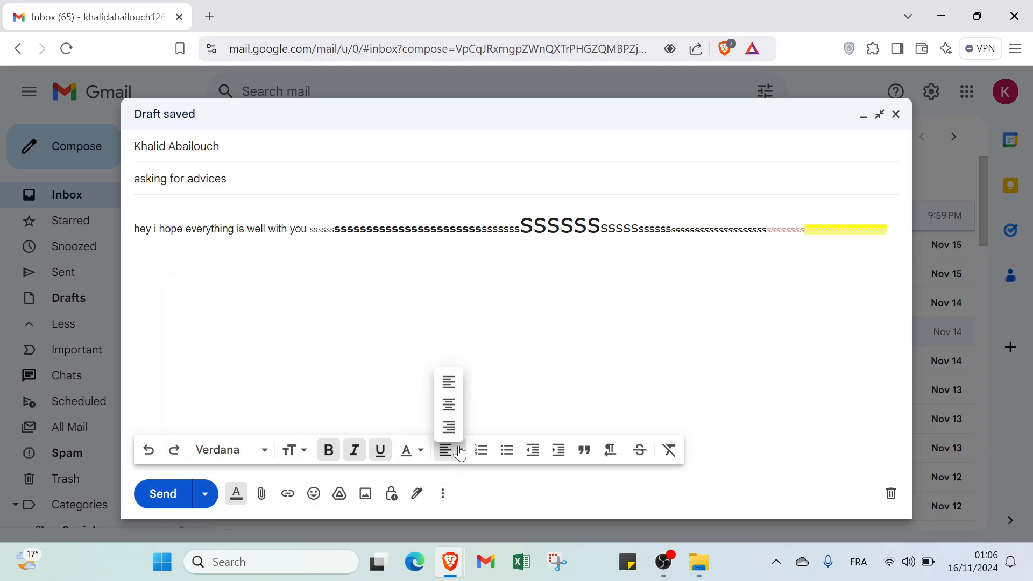
click(448, 427)
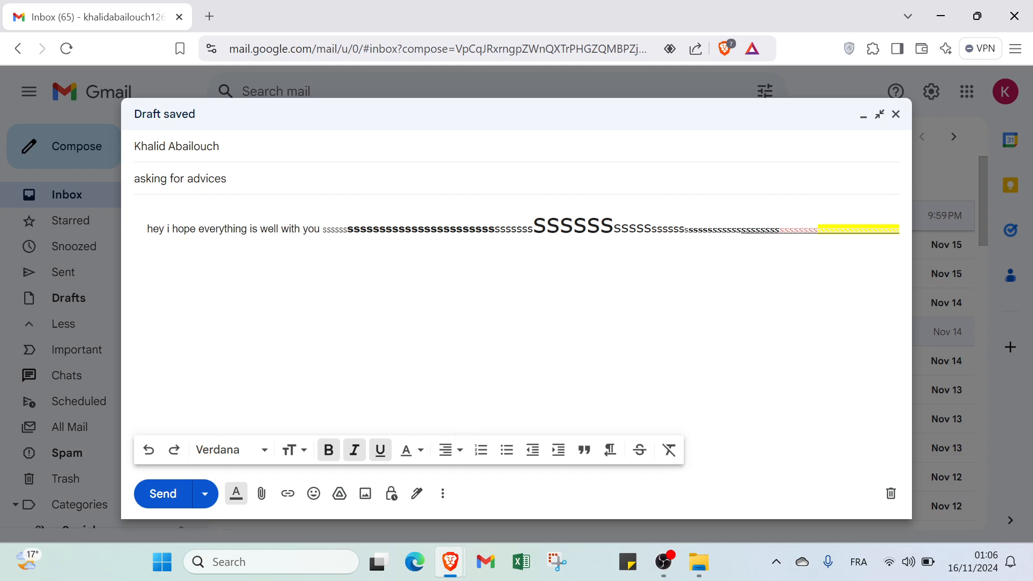
Align the message line to the left.
click(451, 451)
click(449, 384)
click(451, 452)
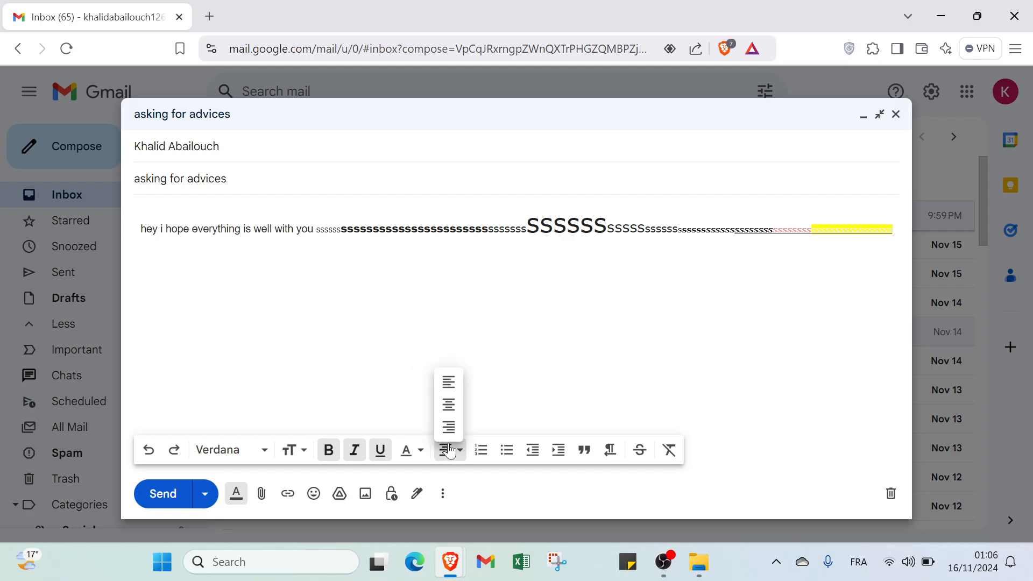
click(448, 383)
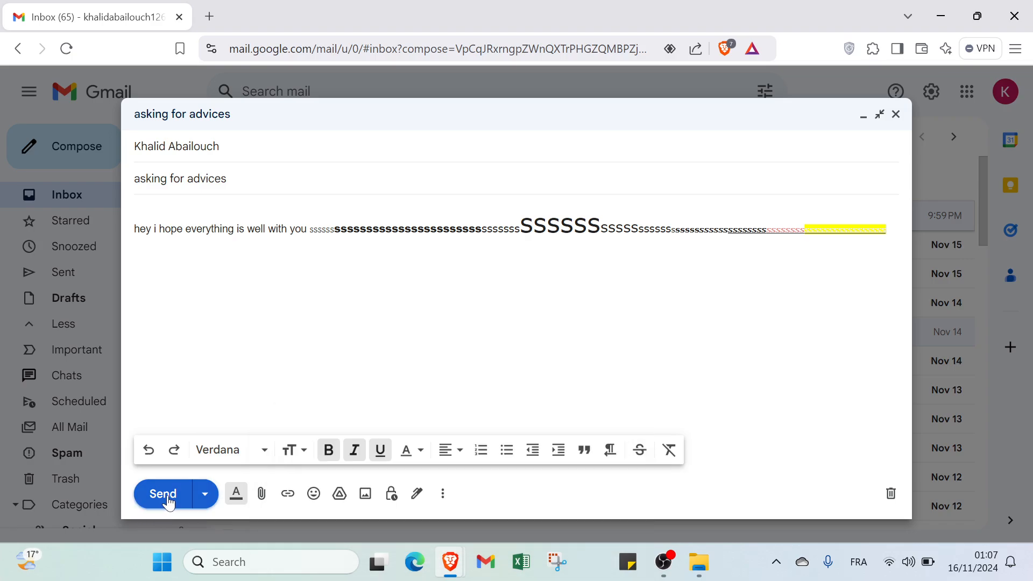
Look through the draft's scheduled sending option and its additional options such as labels, plain text mode, printing and meeting times.
click(204, 494)
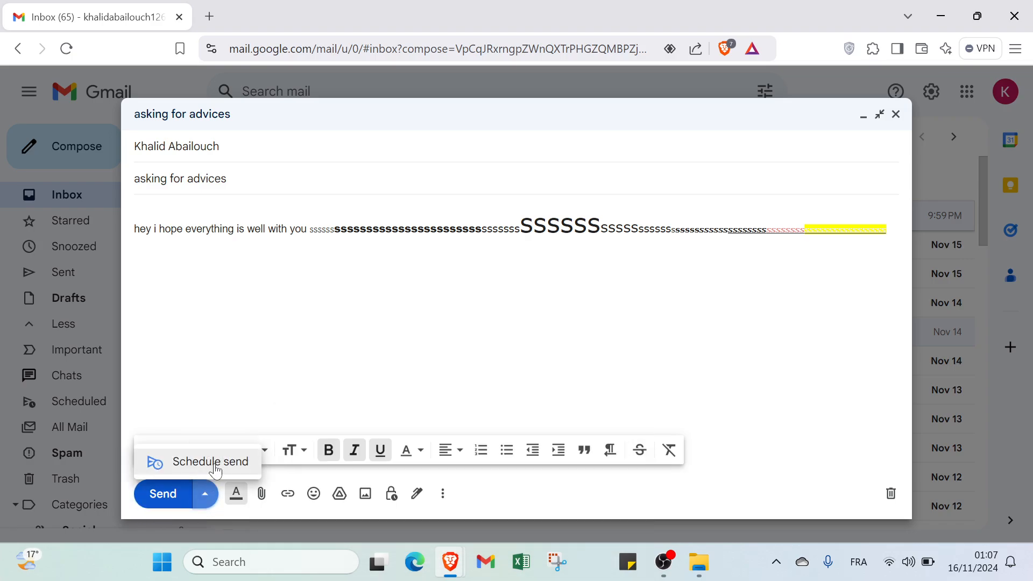
click(234, 229)
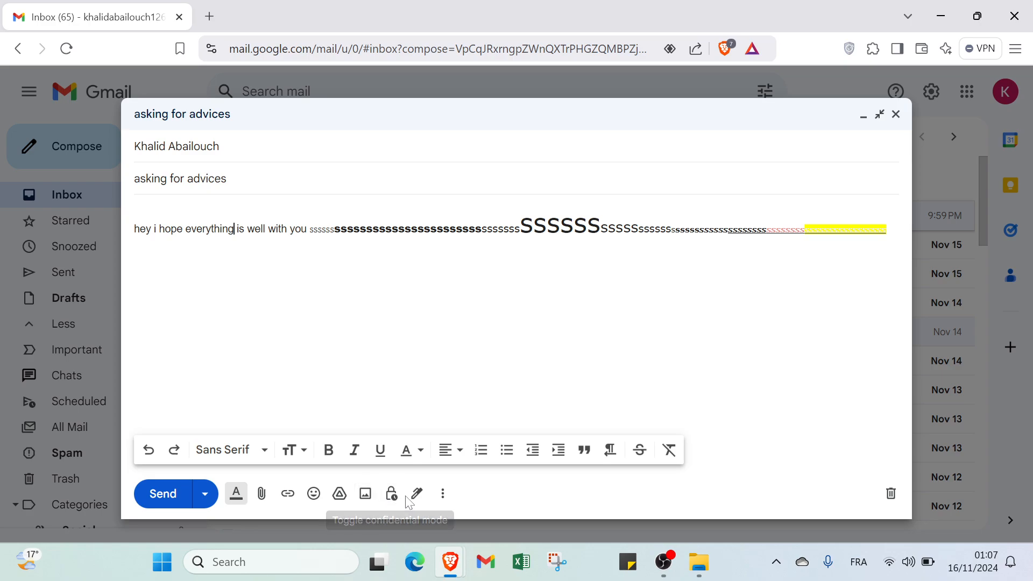
click(443, 494)
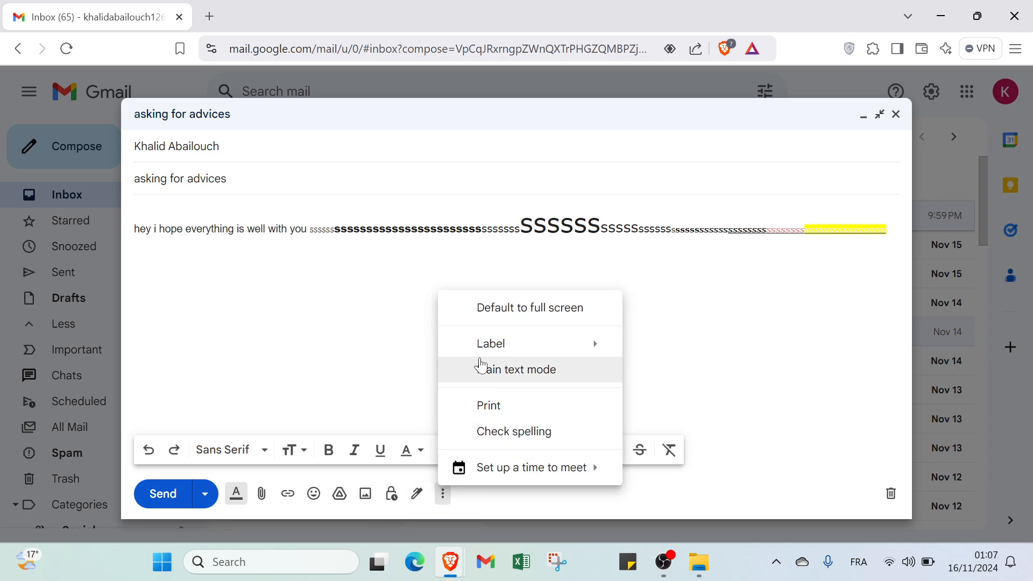
mouse_move(503, 350)
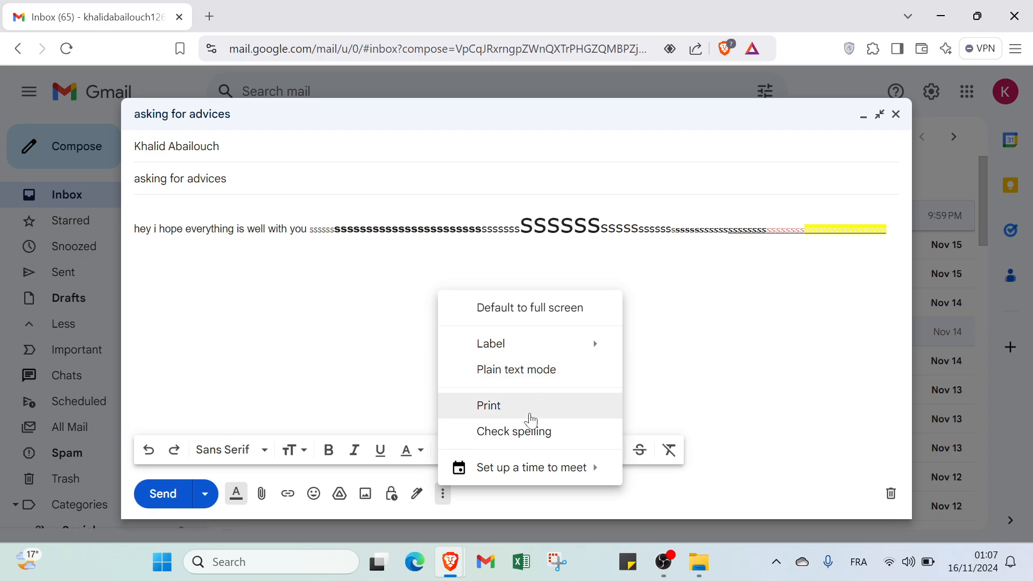
mouse_move(529, 473)
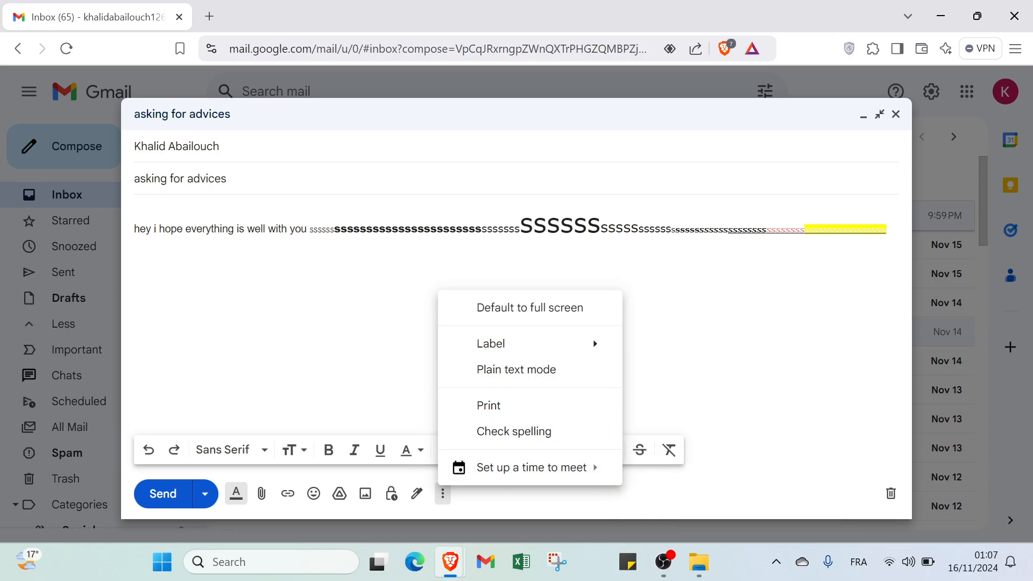
click(685, 229)
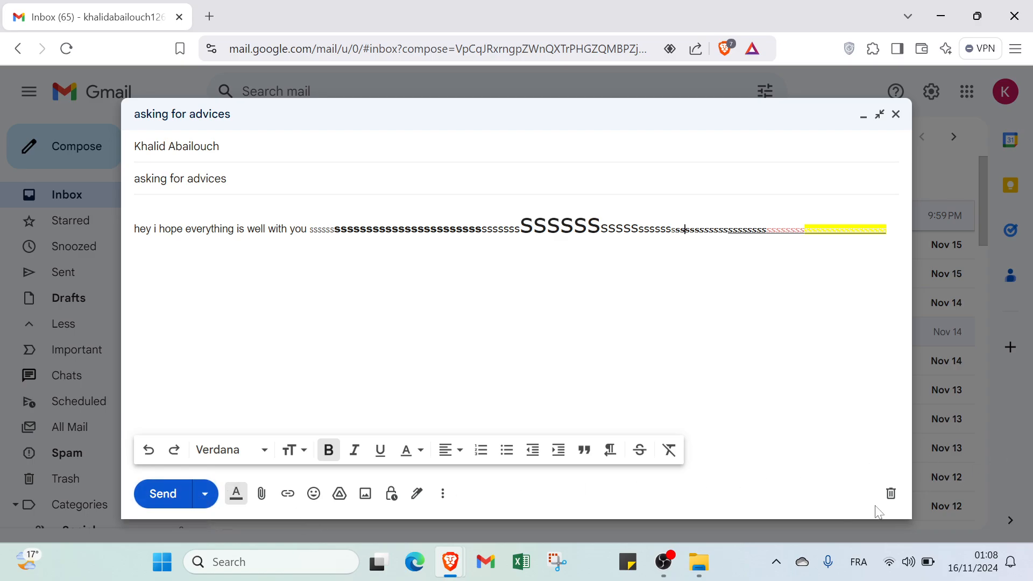
Discard the draft email.
click(890, 494)
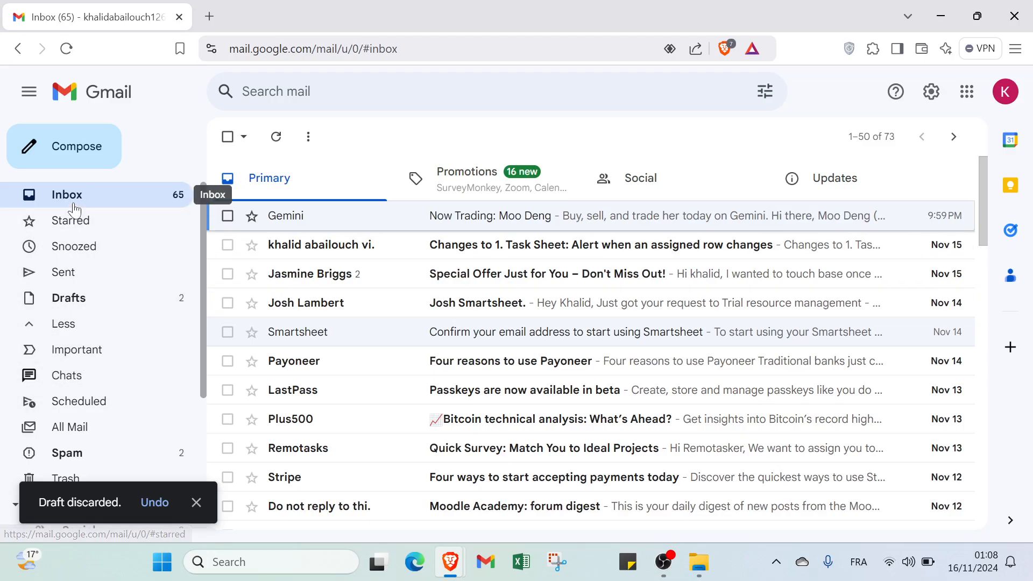
View the Starred, Snoozed, Sent and Drafts folders one after another.
click(120, 220)
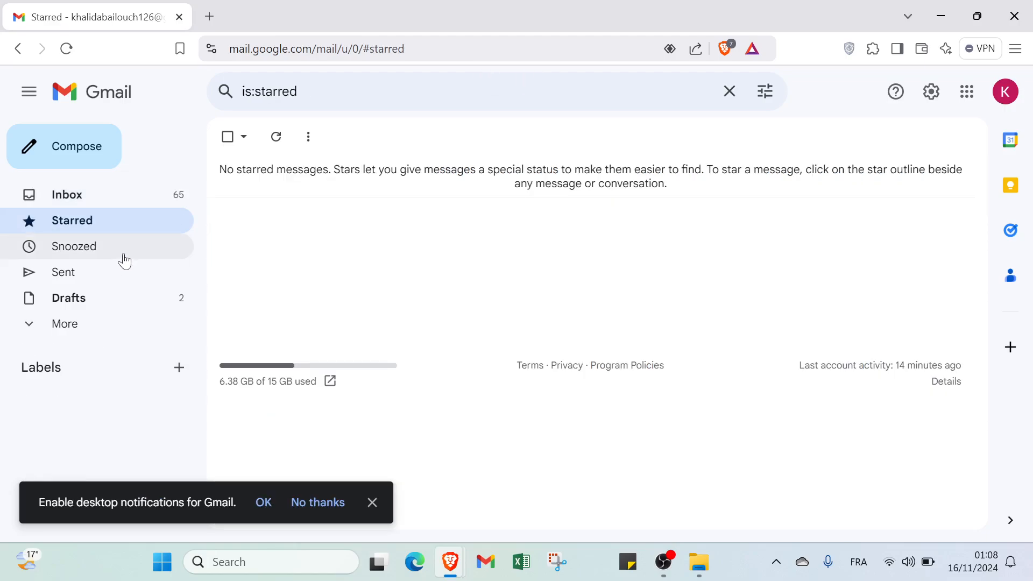
click(122, 258)
click(113, 279)
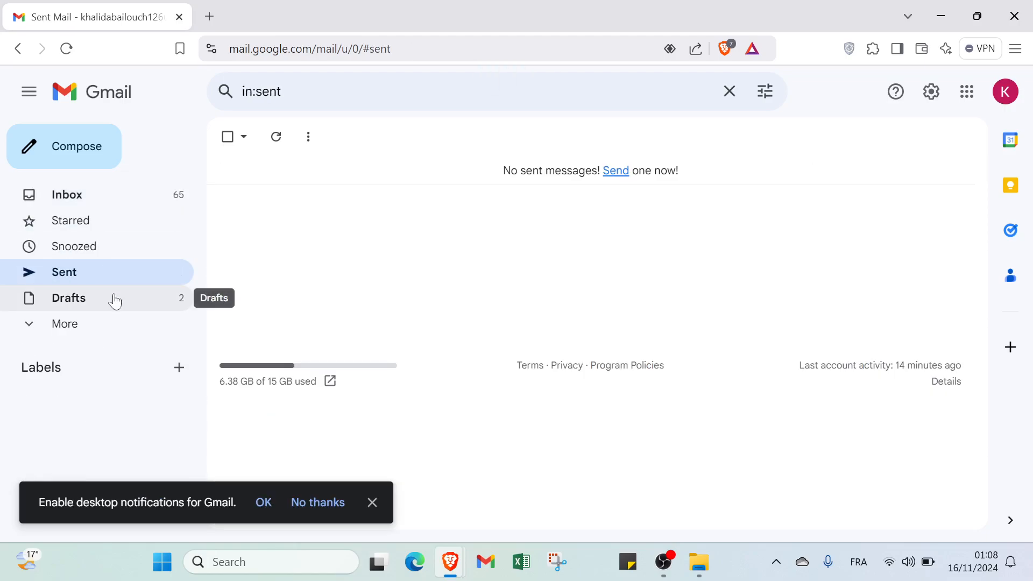
click(112, 296)
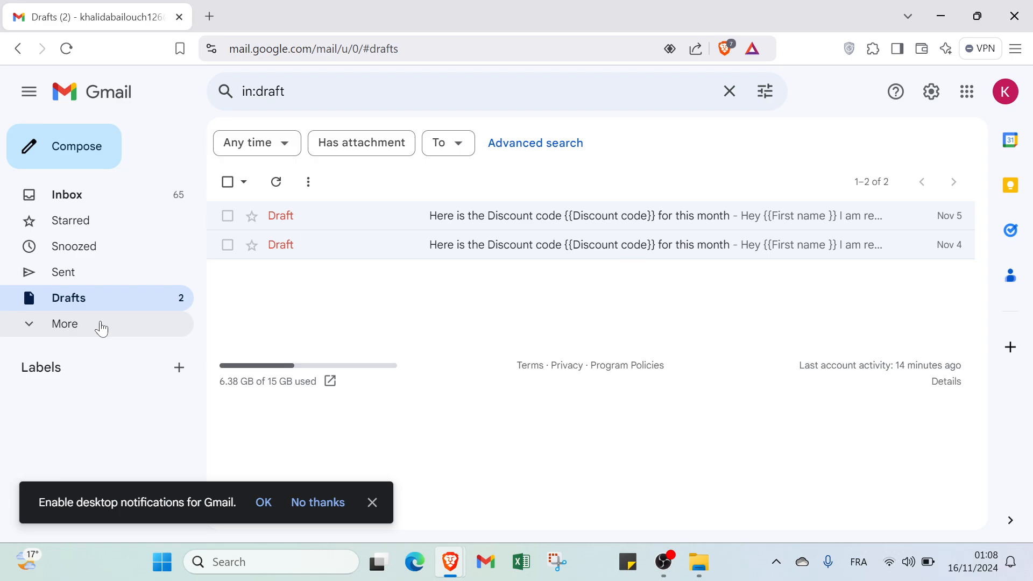
Expand the folder list and view the Important, Chats, Scheduled, All Mail, Spam and Trash folders in turn.
click(101, 328)
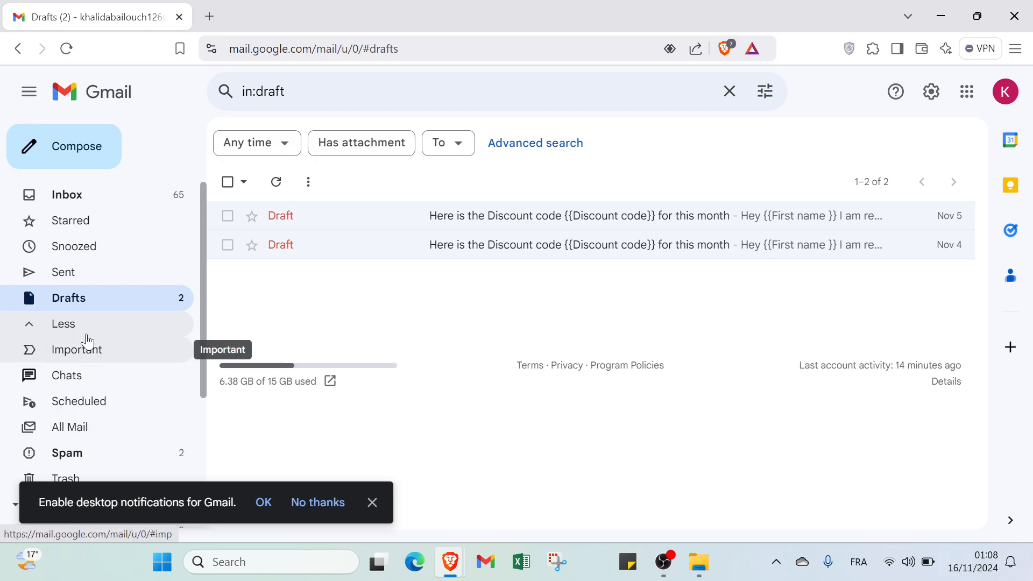
click(90, 331)
click(86, 333)
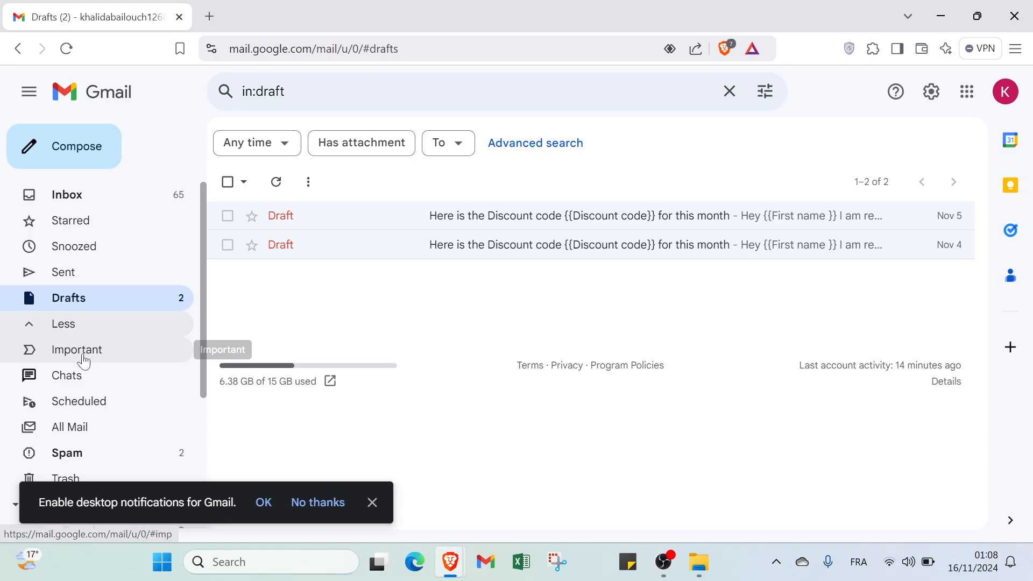
click(82, 360)
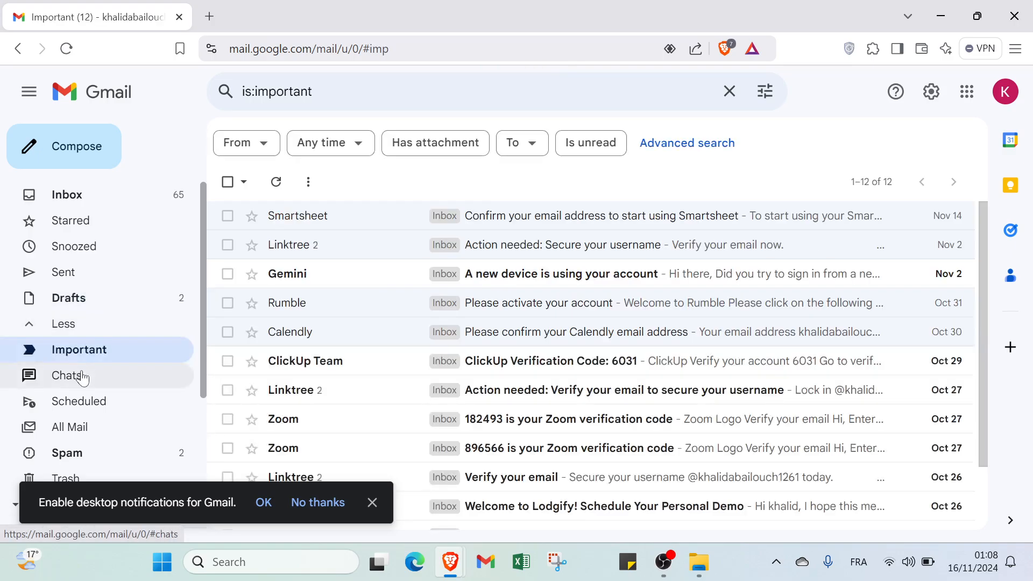
click(82, 375)
scroll(84, 378, down, 1)
scroll(83, 378, down, 1)
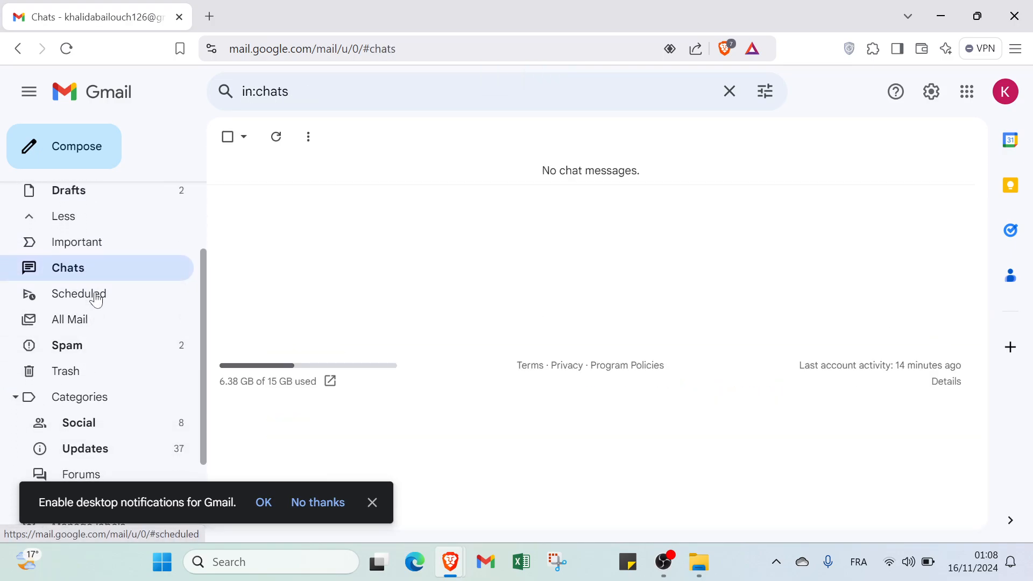
click(97, 296)
click(97, 319)
scroll(97, 318, down, 2)
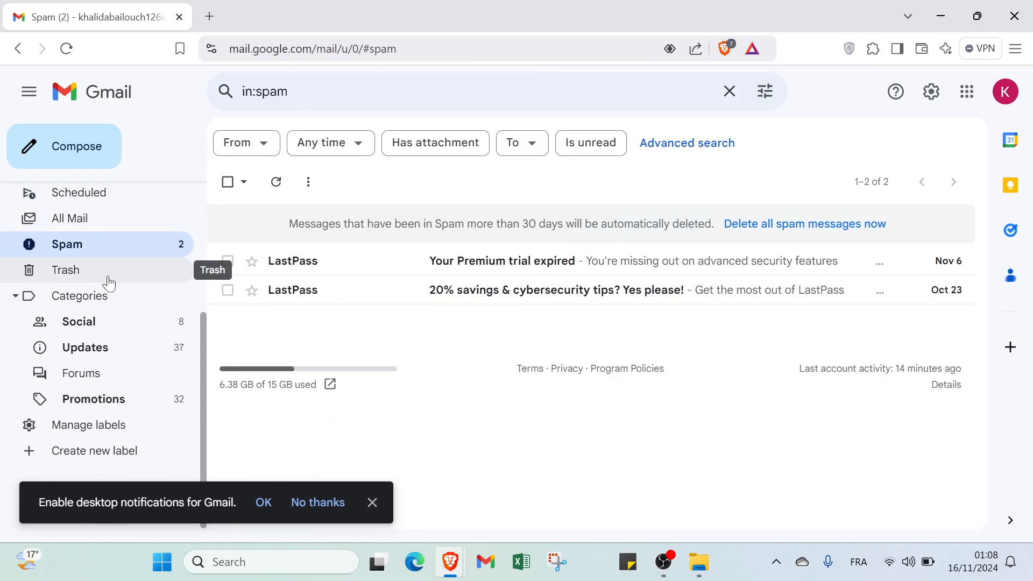
click(107, 277)
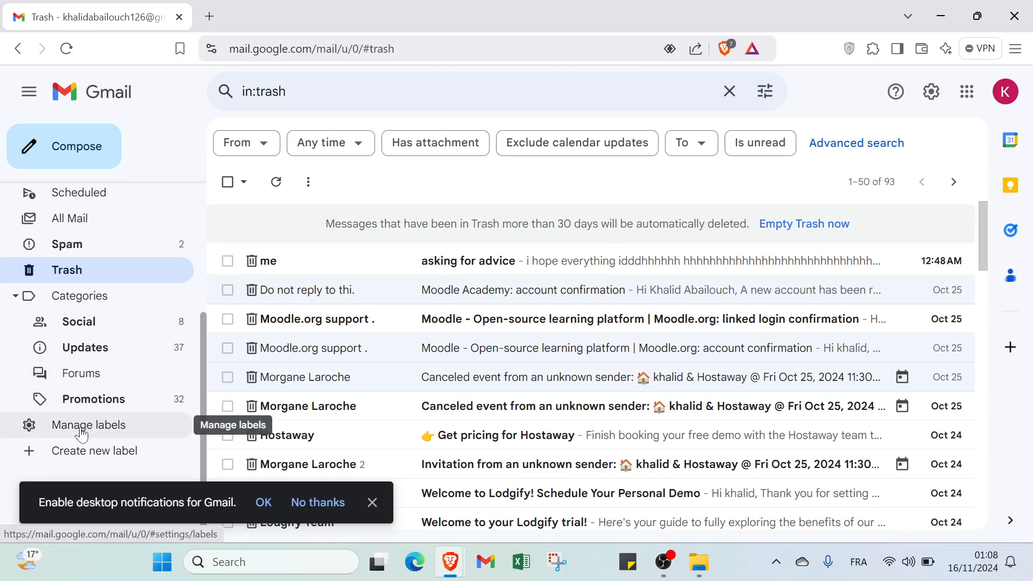
Create a new label named "sss".
click(81, 452)
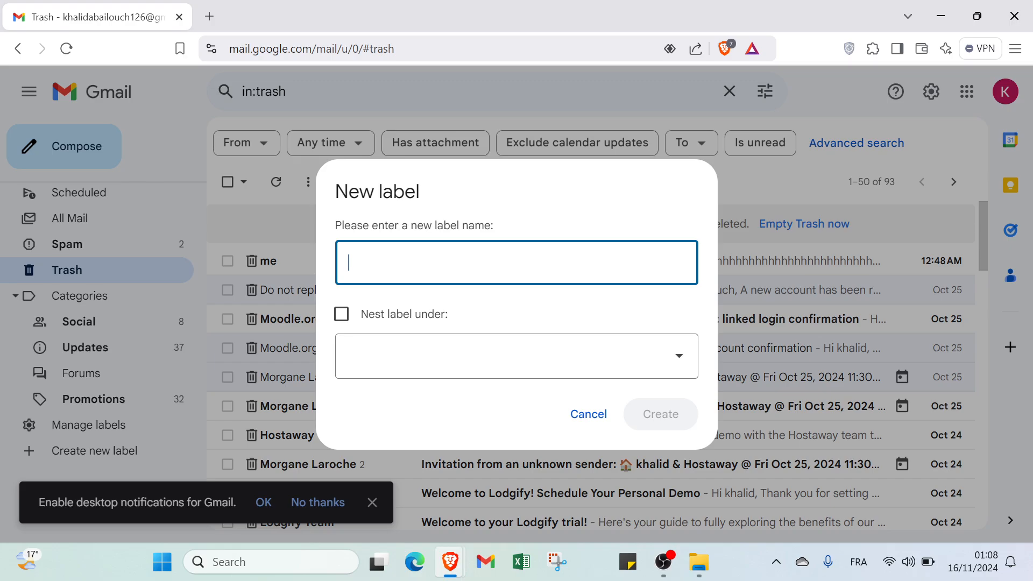
text(sss)
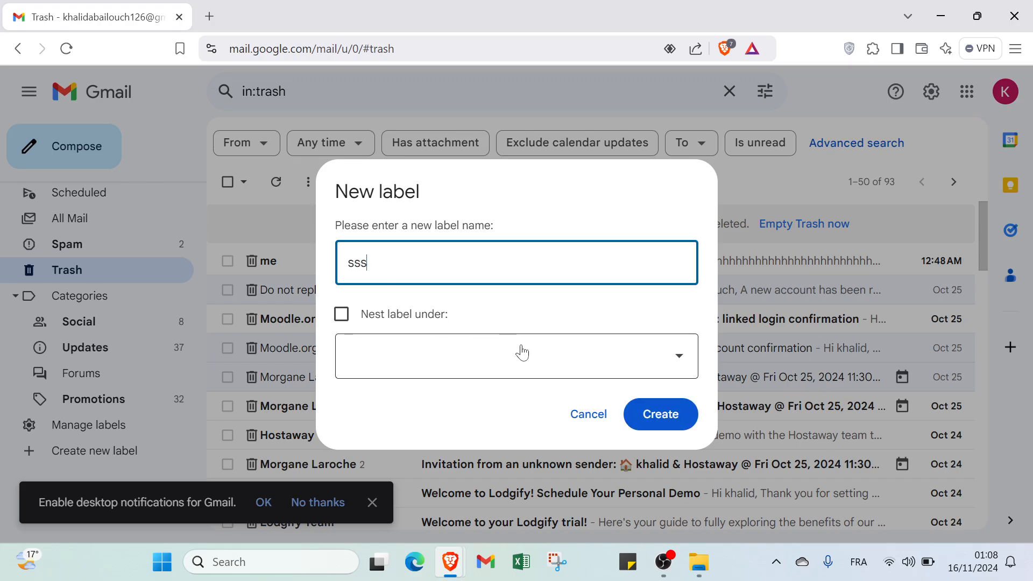
click(639, 410)
View the label management settings and return to the inbox.
scroll(163, 392, down, 2)
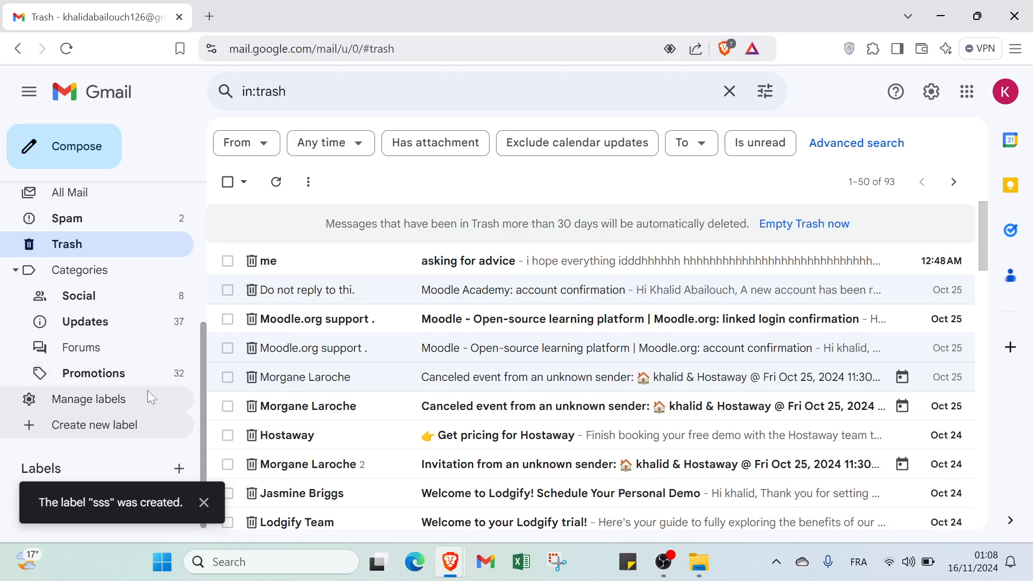
click(144, 404)
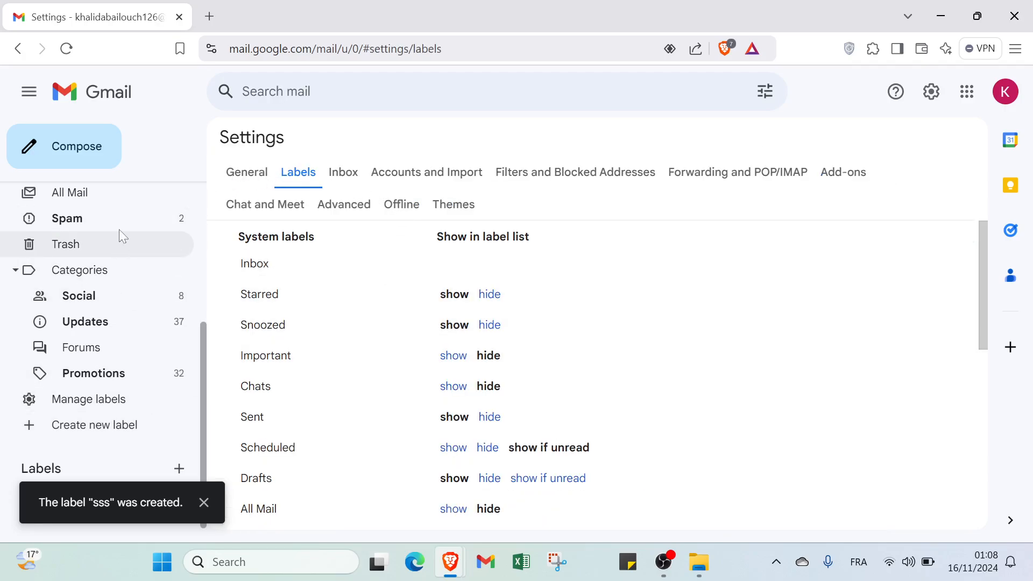
scroll(118, 229, up, 5)
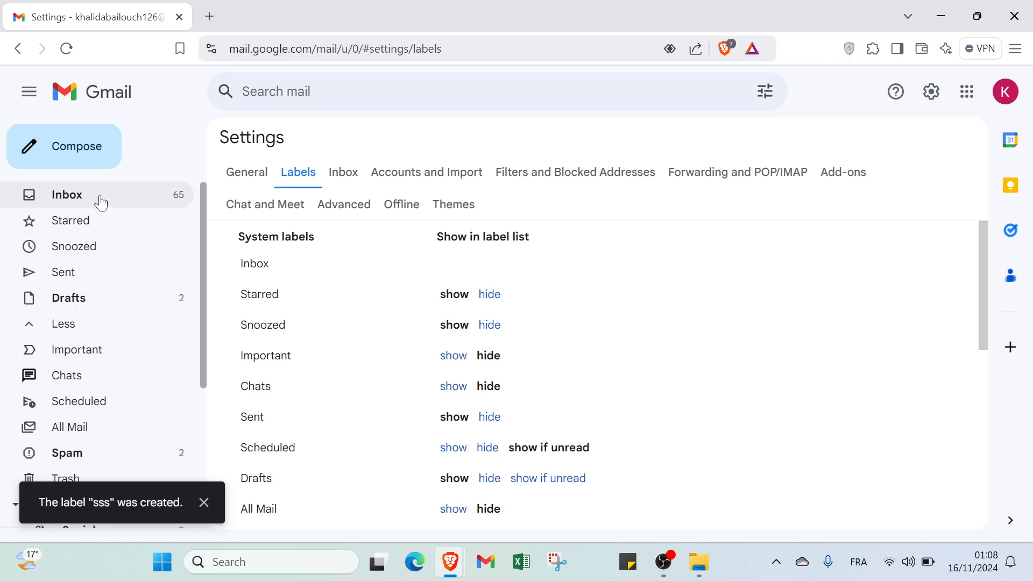
click(102, 199)
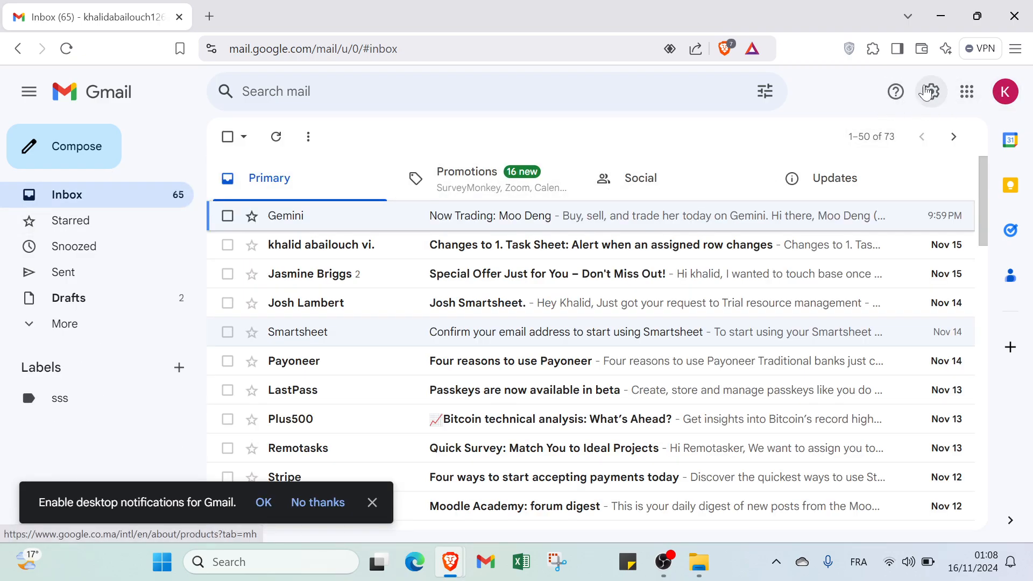
Open the full settings and examine the General options from the display language through to the vacation responder.
click(931, 97)
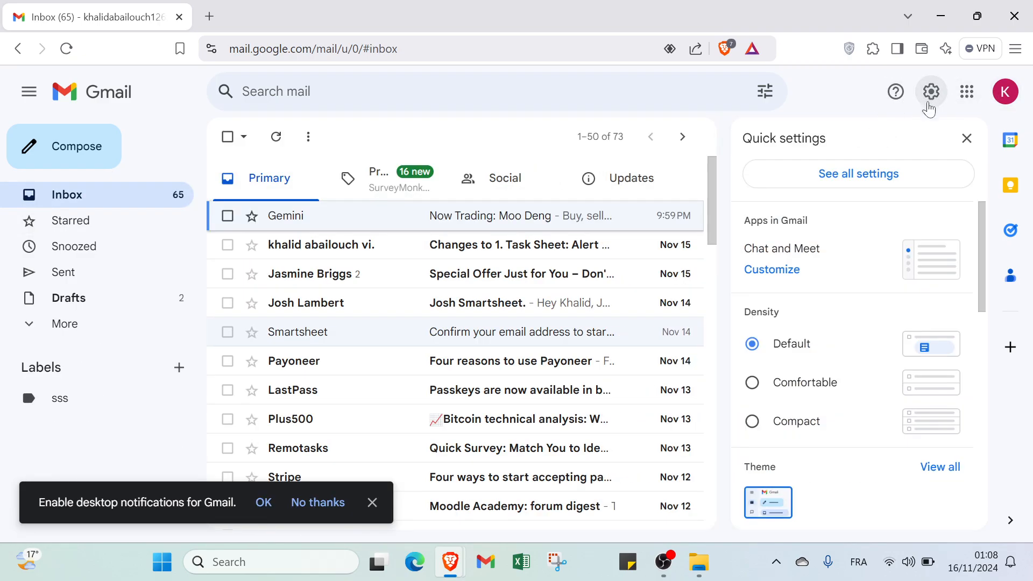
click(894, 186)
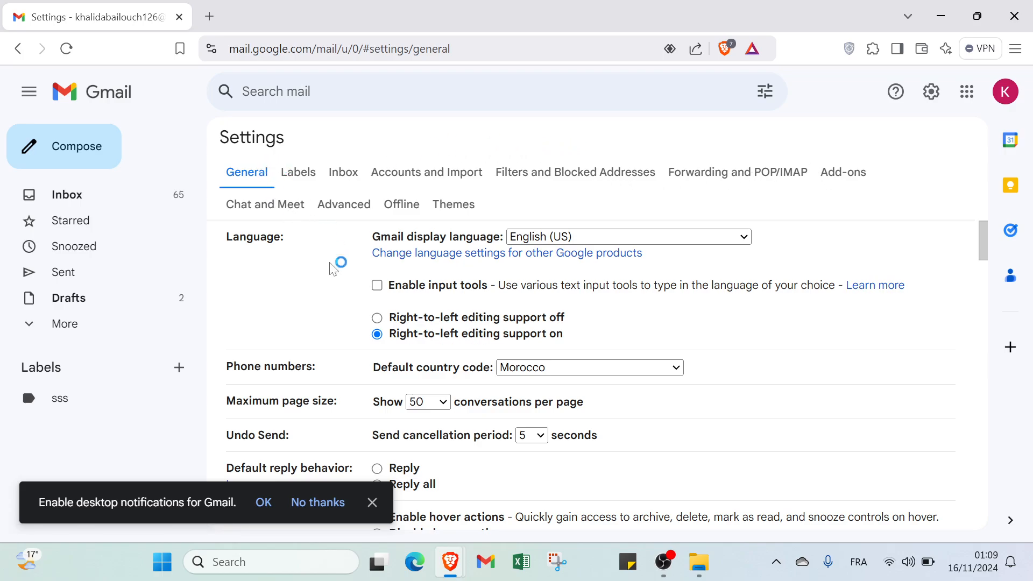
scroll(337, 267, down, 15)
scroll(333, 269, down, 5)
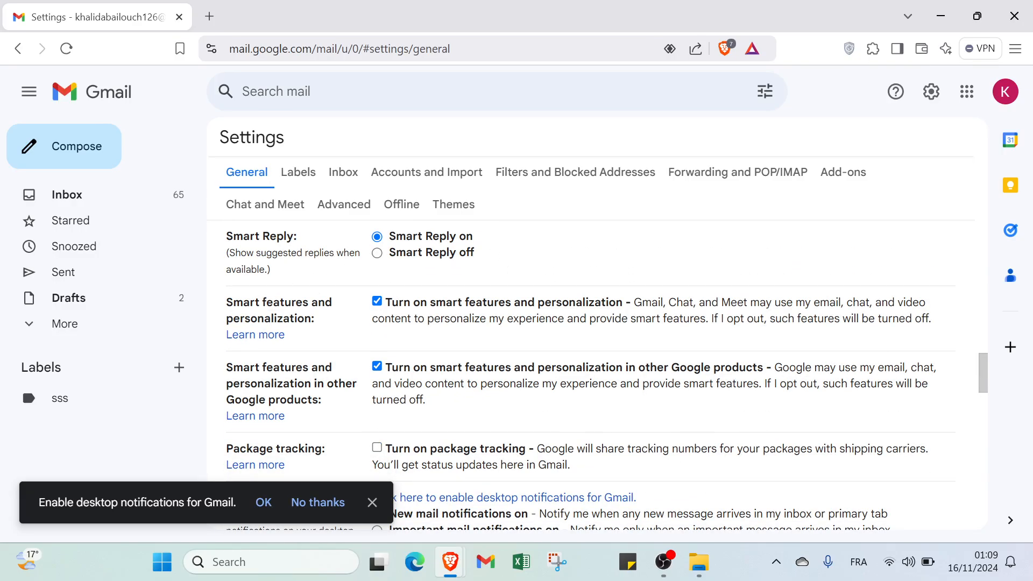
scroll(261, 345, down, 1)
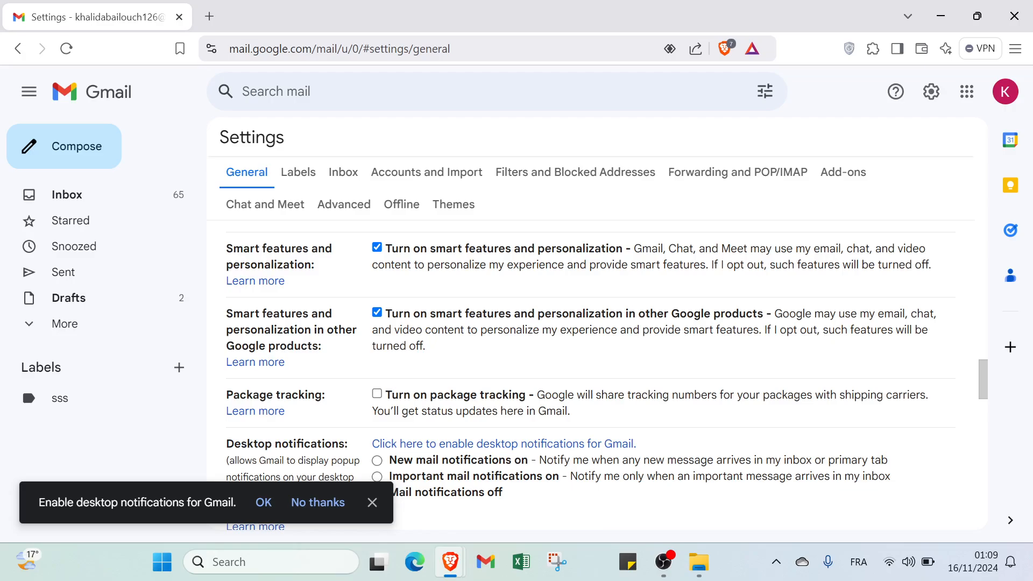
scroll(607, 378, down, 1)
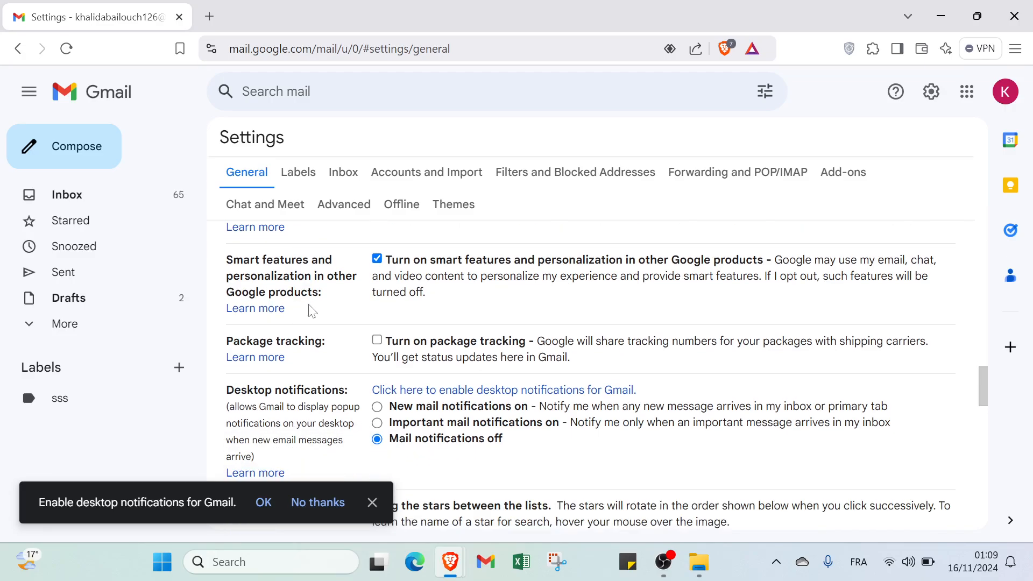
scroll(312, 312, down, 6)
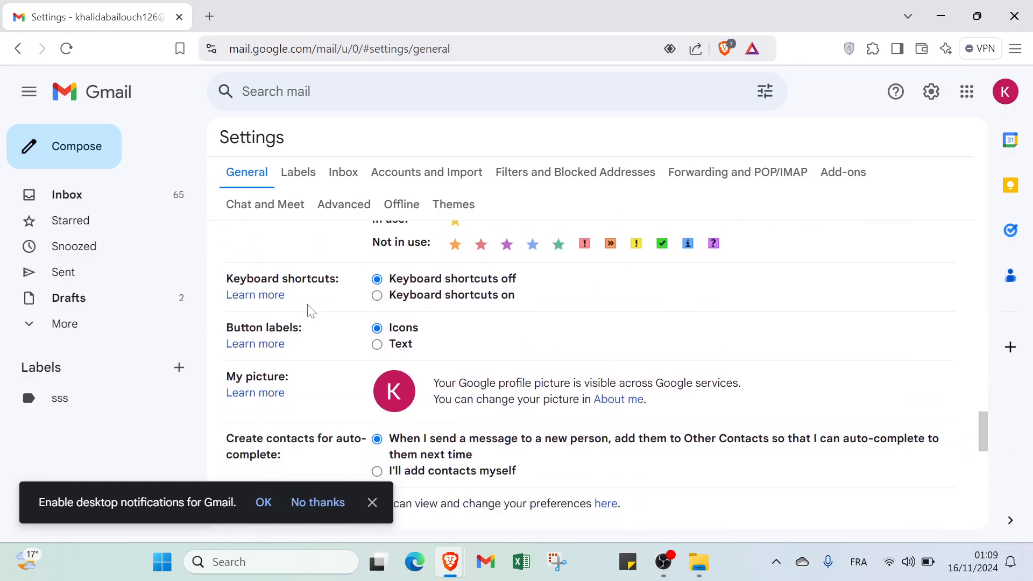
scroll(311, 311, down, 10)
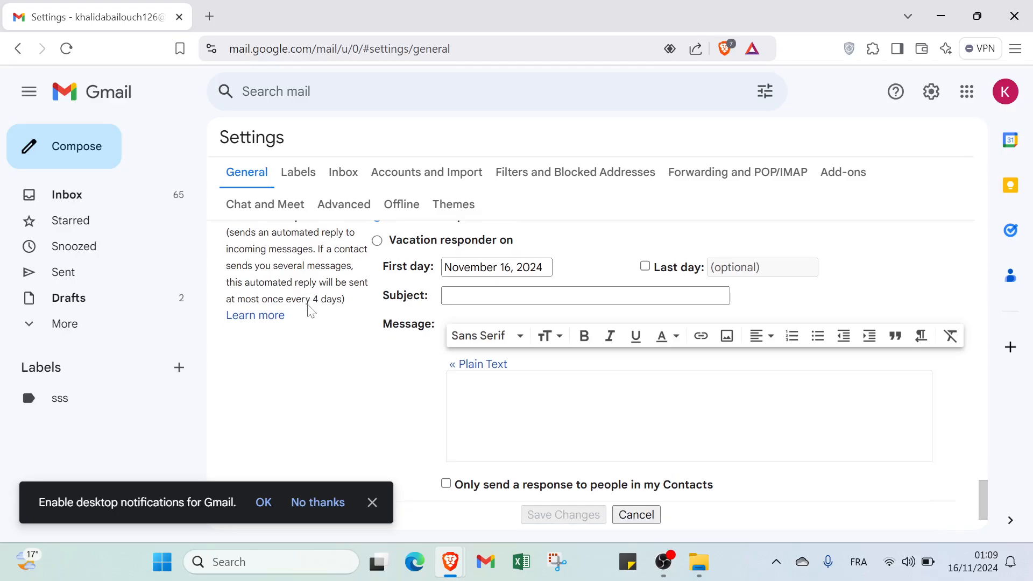
scroll(310, 311, down, 2)
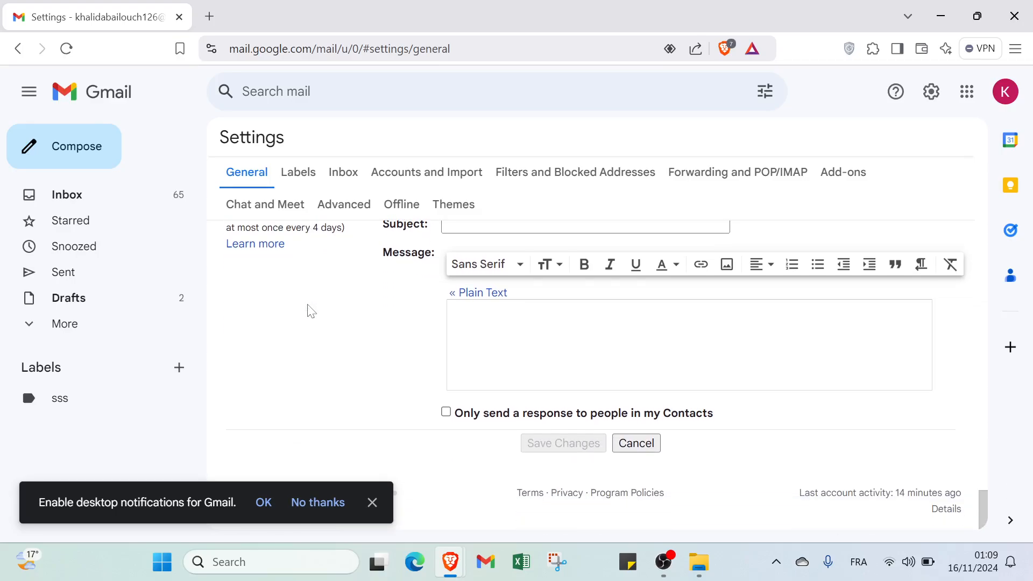
scroll(310, 312, up, 15)
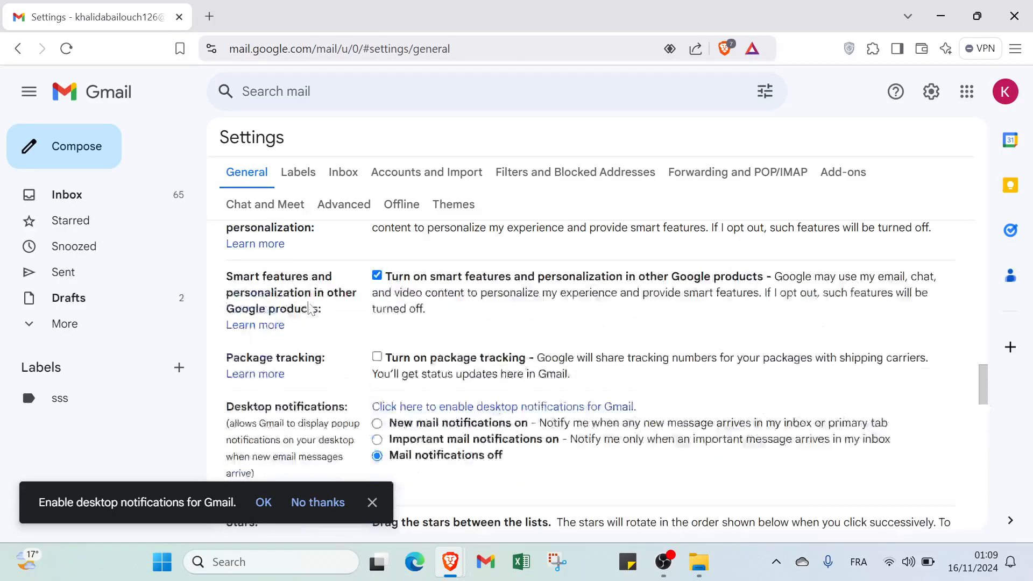
scroll(311, 306, up, 8)
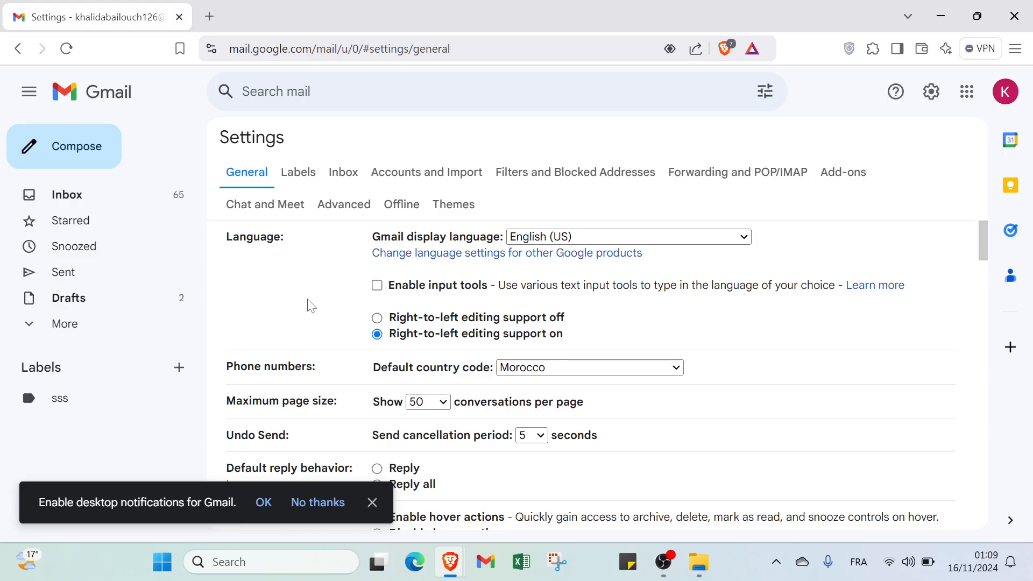
Examine the Labels settings and the Inbox settings, from the system labels through the inbox categories to the importance markers.
click(319, 178)
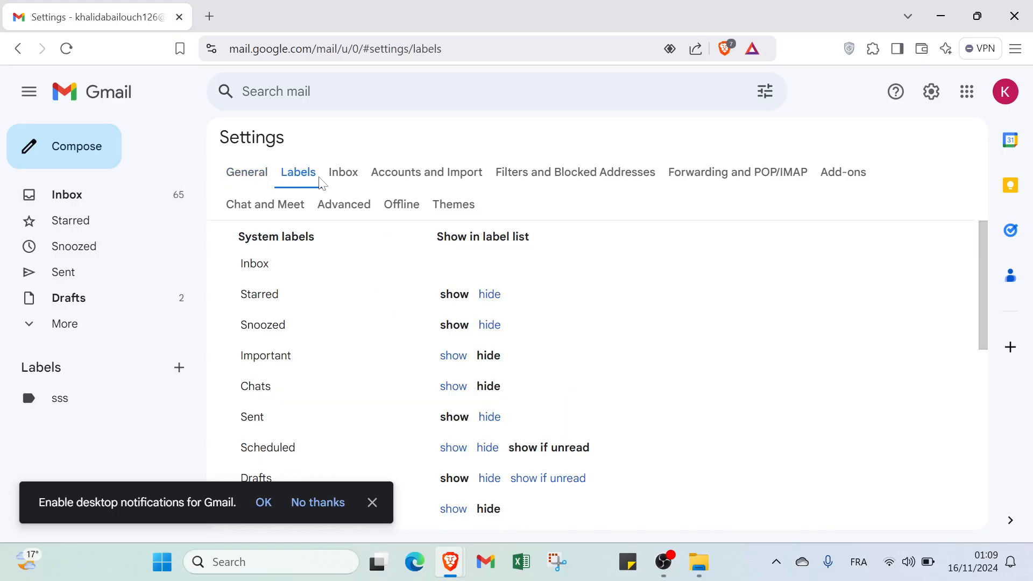
scroll(296, 306, down, 10)
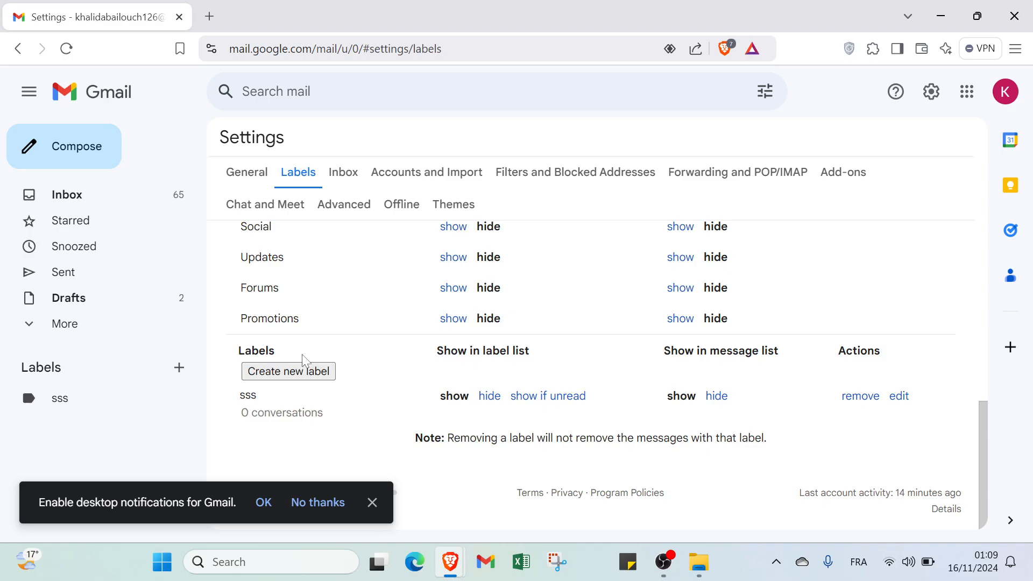
scroll(304, 355, up, 10)
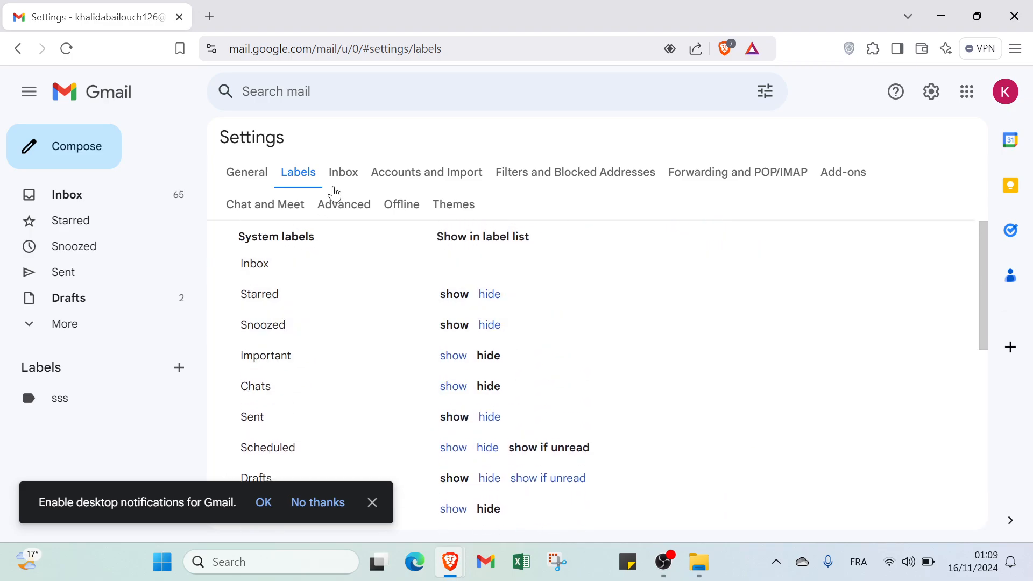
click(346, 179)
scroll(347, 237, down, 5)
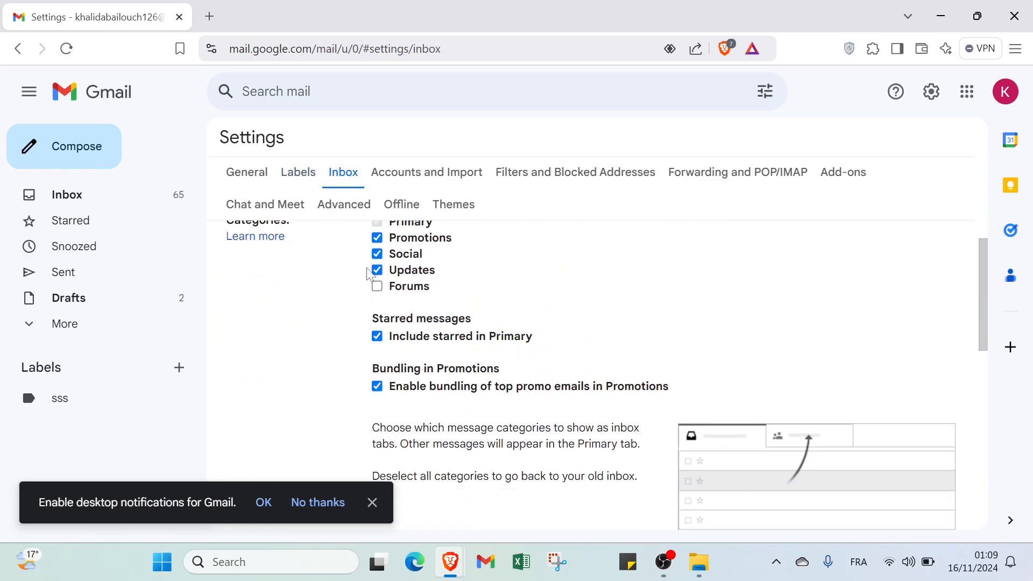
scroll(365, 269, down, 3)
scroll(363, 267, up, 4)
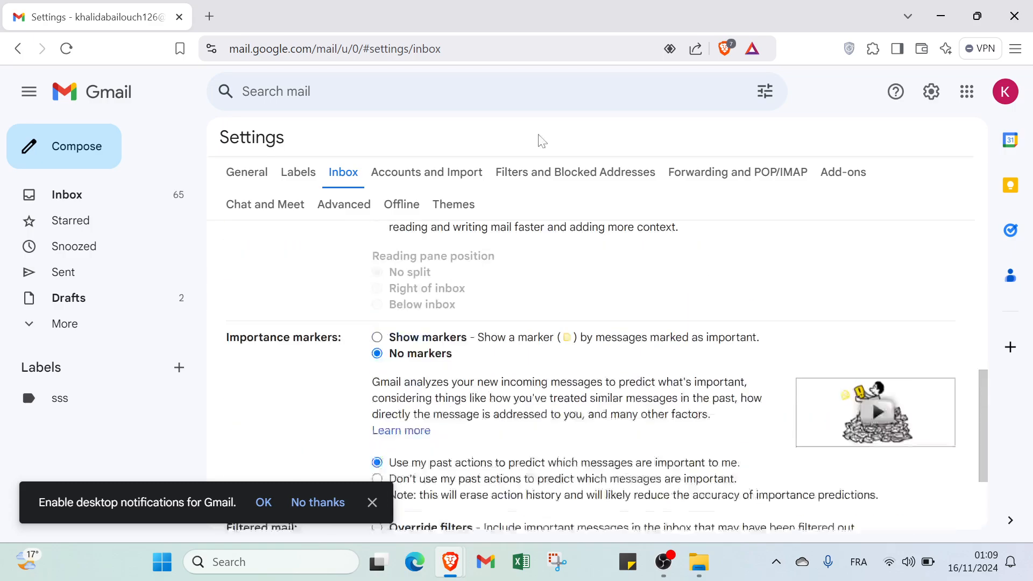
Examine the Accounts and Import, Filters and Blocked Addresses, Forwarding and POP/IMAP, and Add-ons settings, and return to the inbox.
click(454, 173)
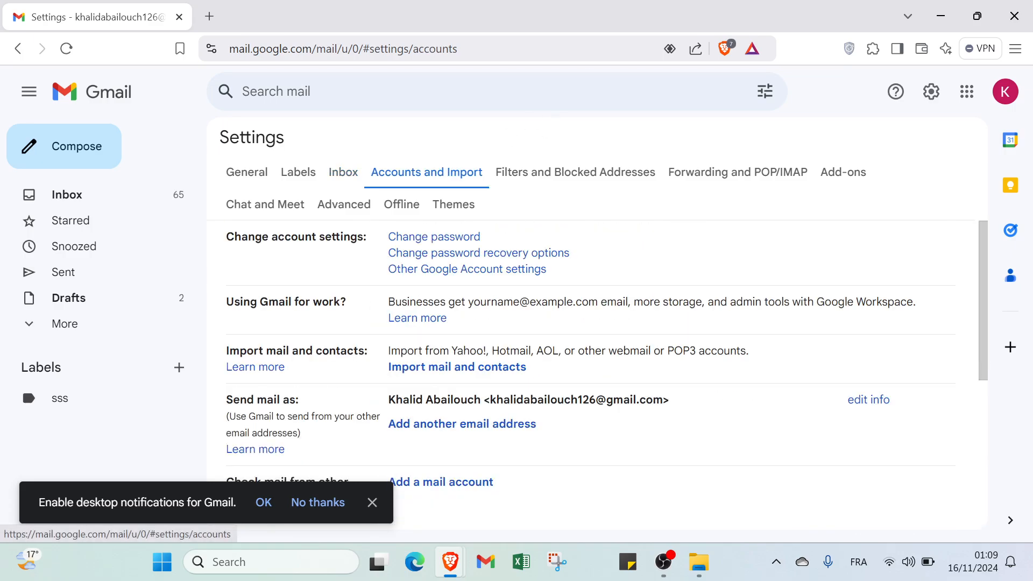
scroll(466, 236, down, 5)
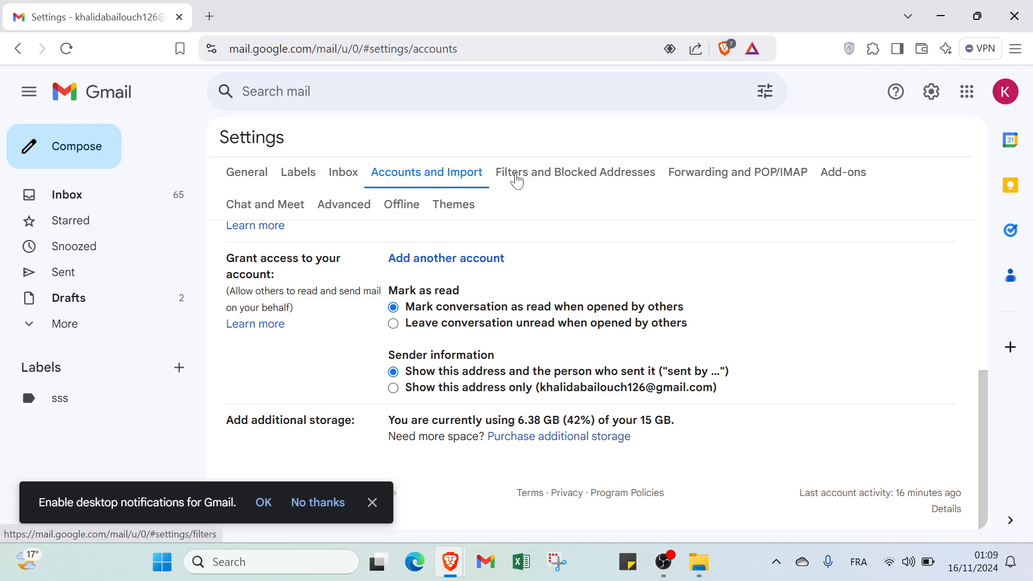
click(519, 183)
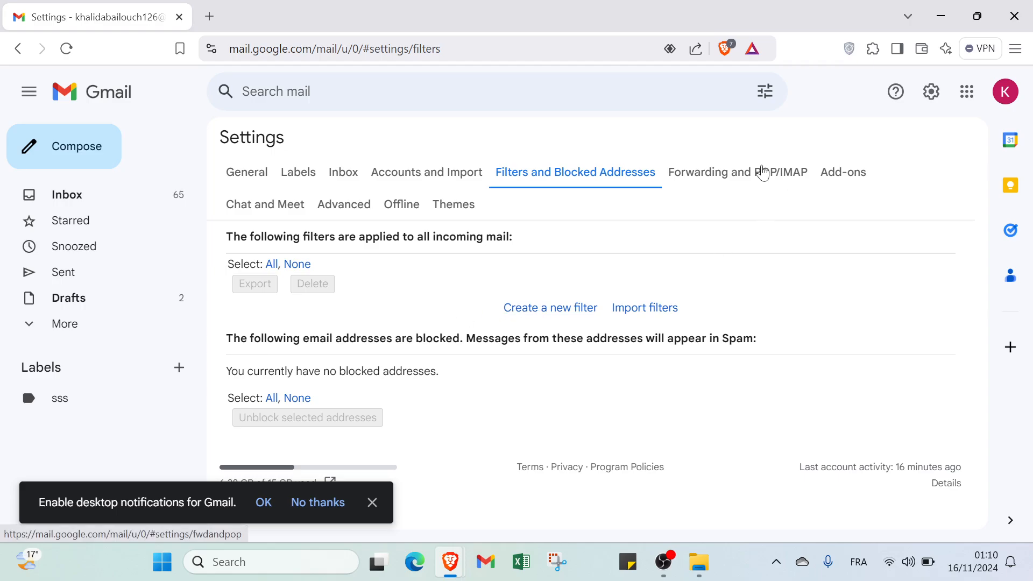
click(763, 174)
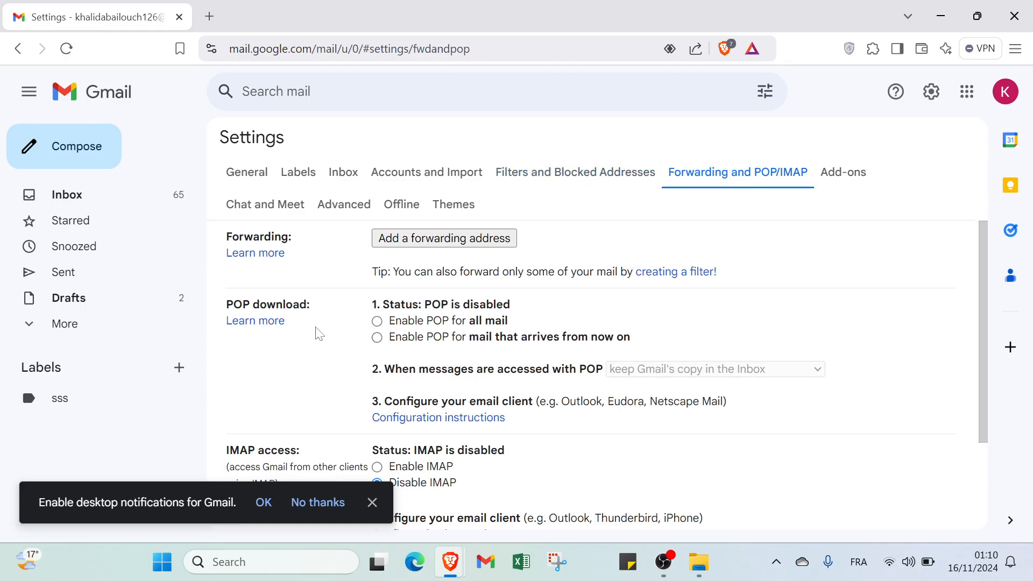
scroll(283, 305, down, 3)
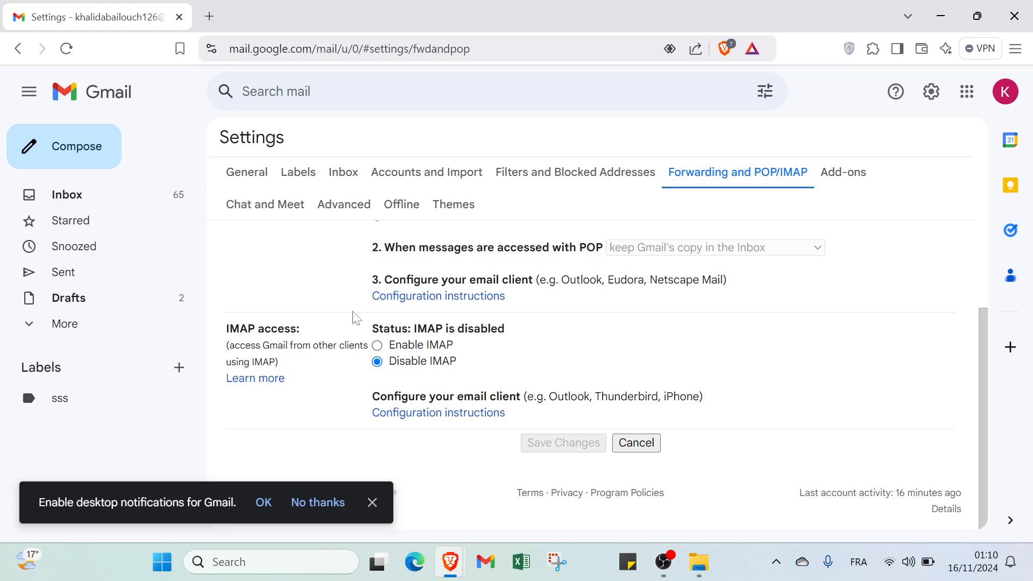
click(831, 177)
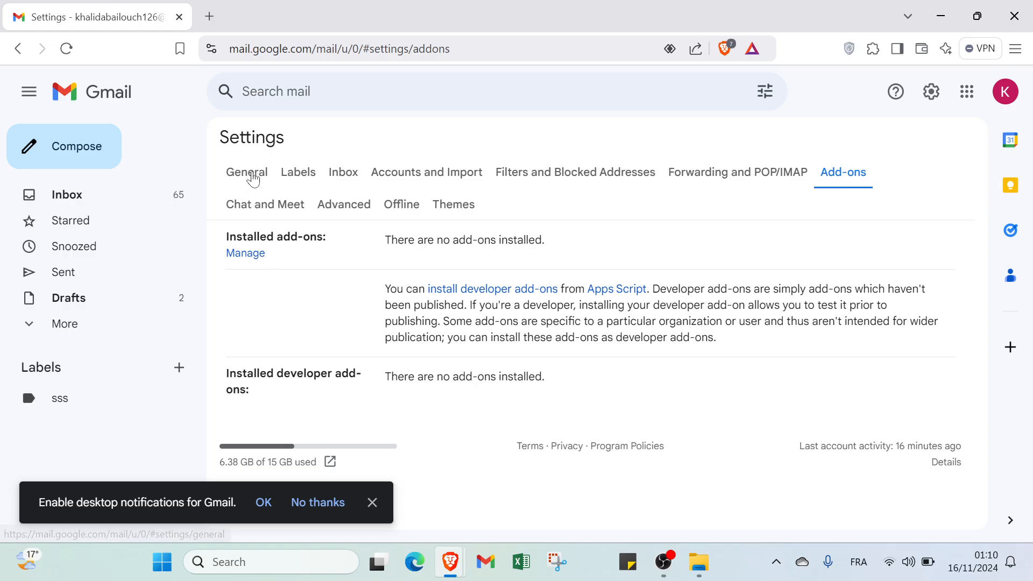
click(248, 173)
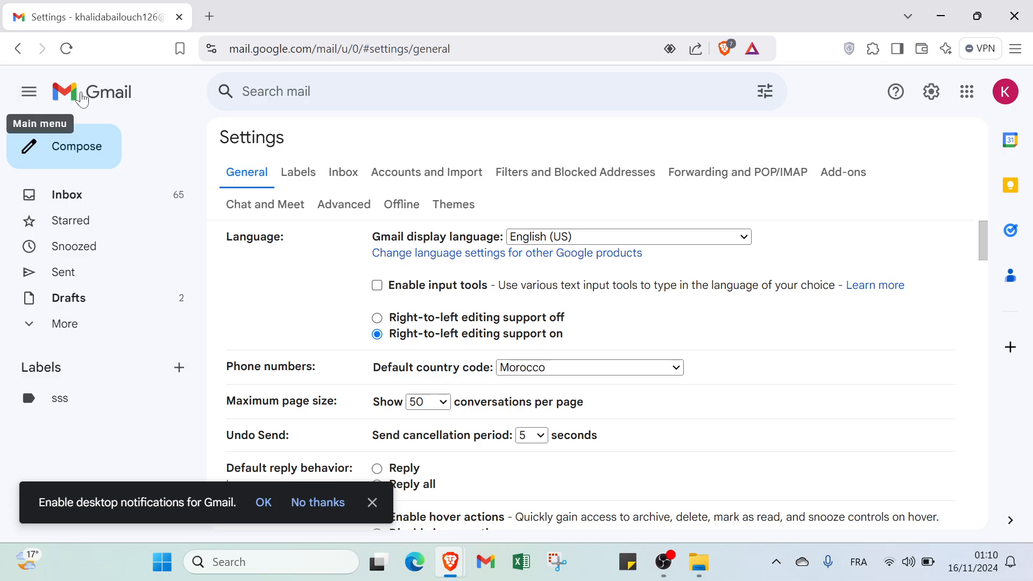
click(83, 99)
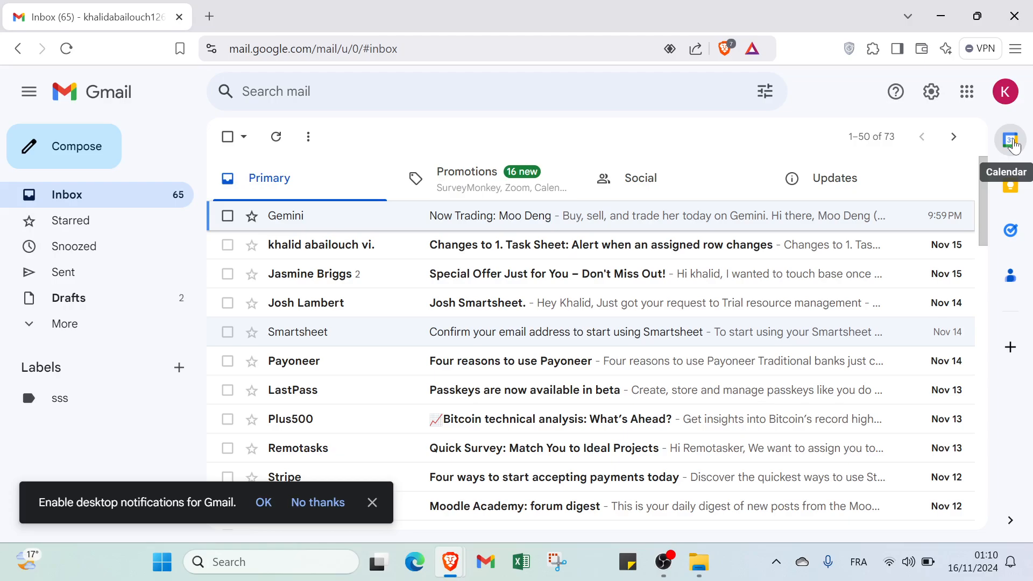
View Calendar beside the inbox, dismissing its welcome message, and close it.
click(1011, 141)
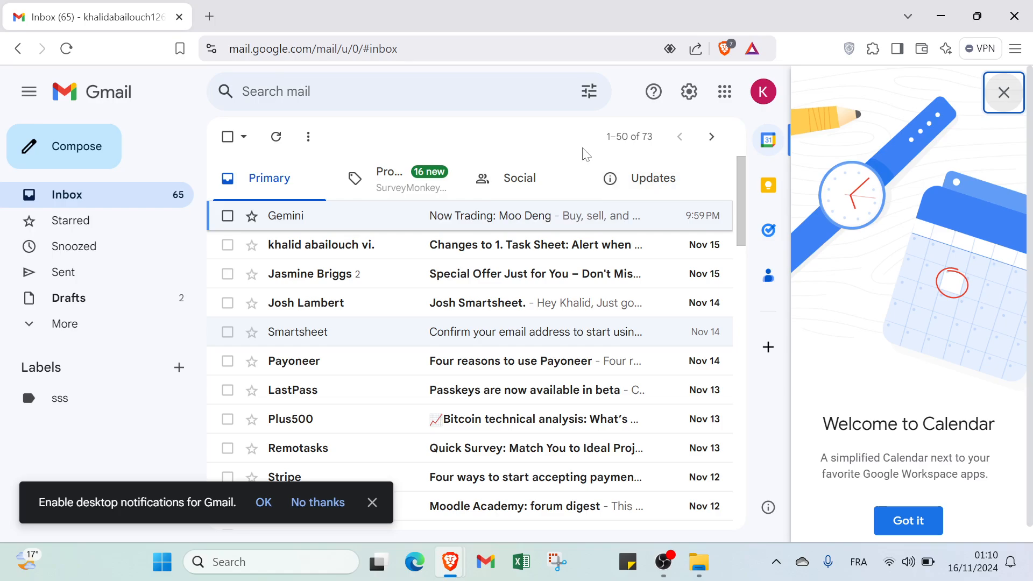
click(1004, 92)
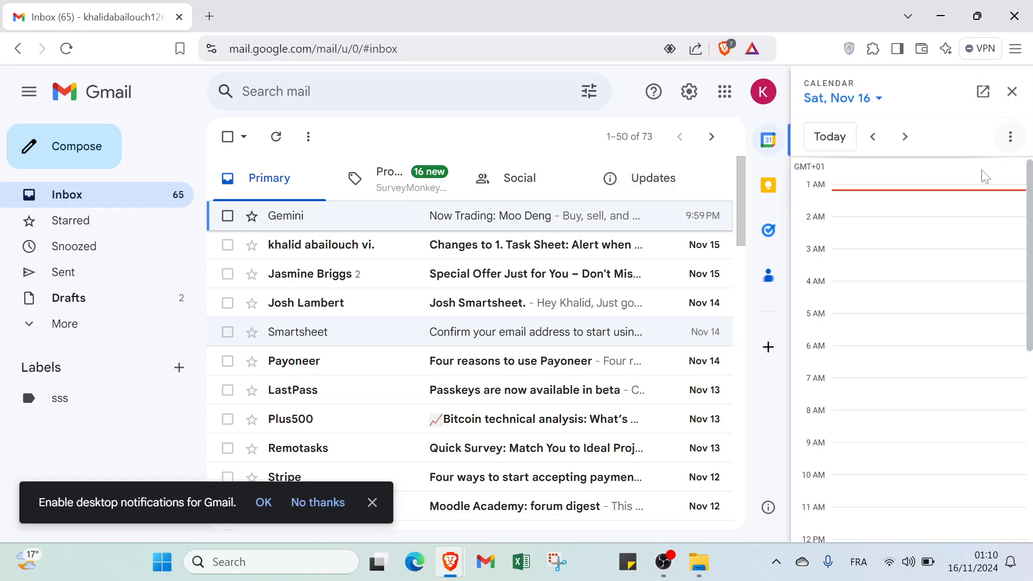
click(1009, 93)
click(1006, 97)
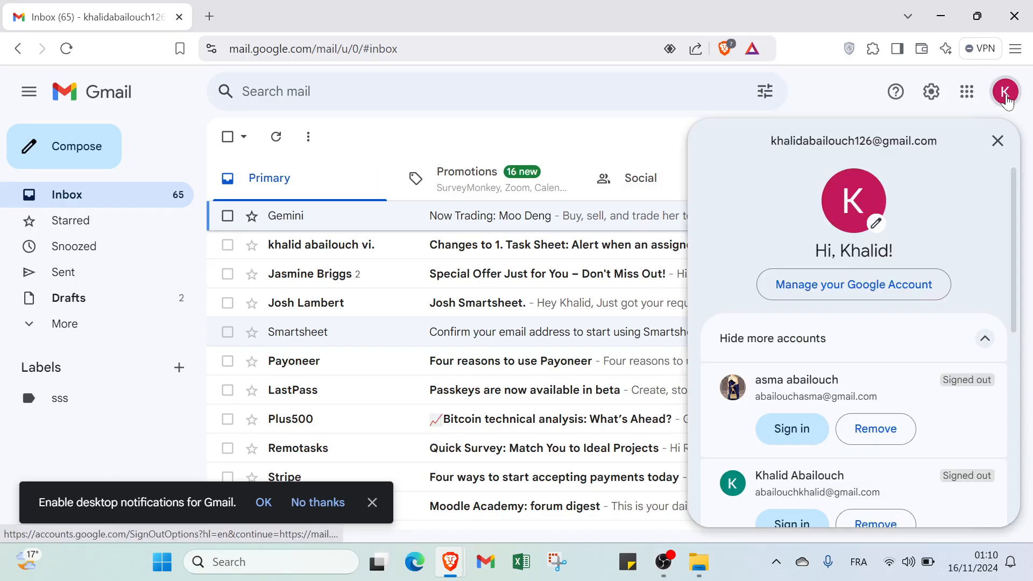
click(998, 141)
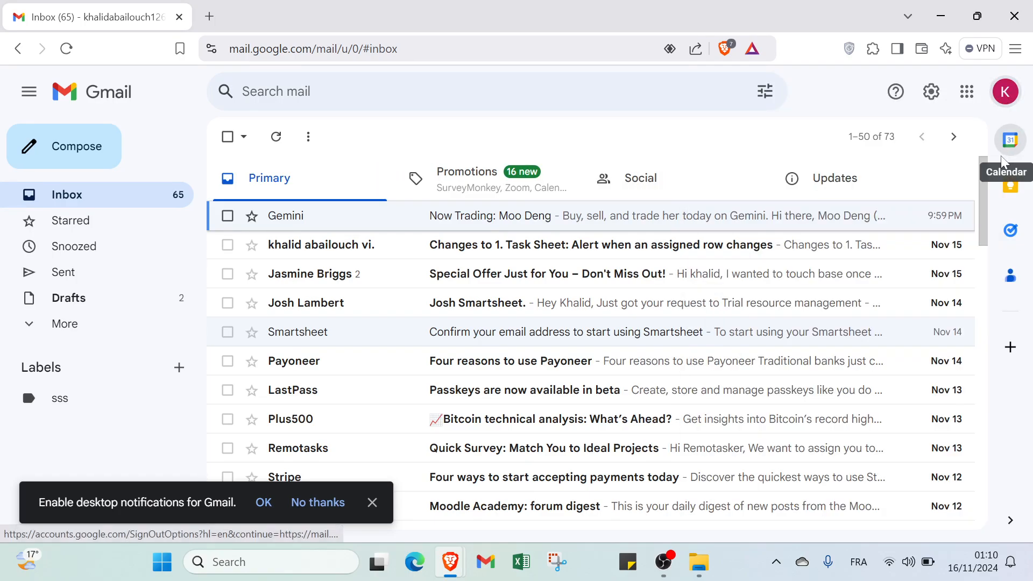
View the Keep notes, Tasks and the Google Workspace Marketplace in turn, closing each one.
click(1003, 199)
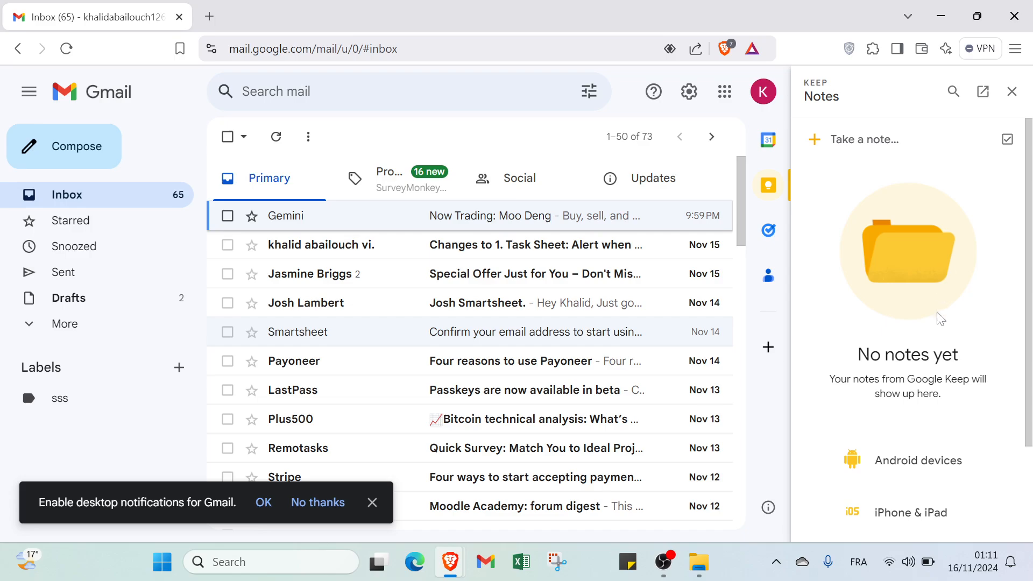
click(1012, 91)
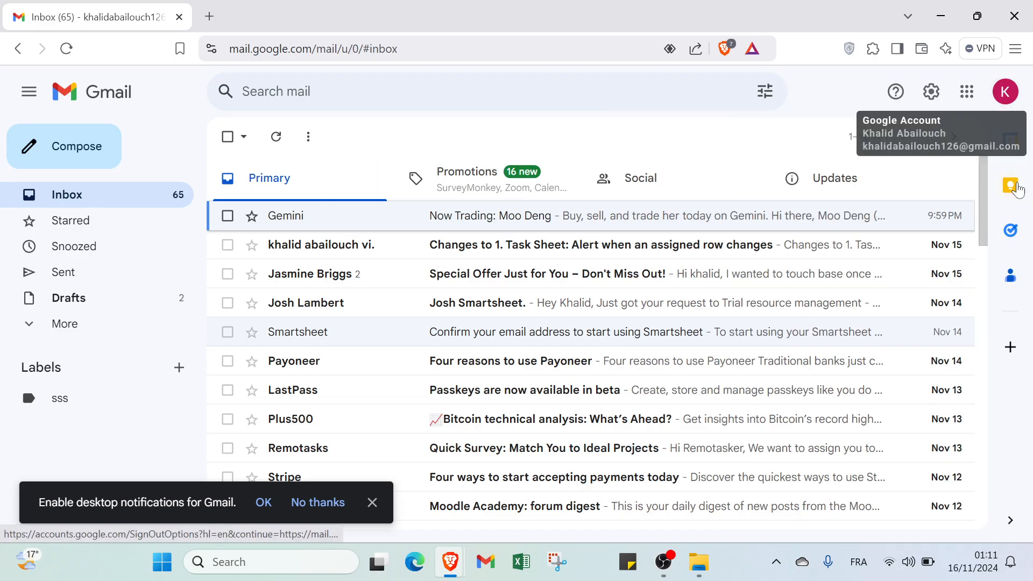
click(1009, 231)
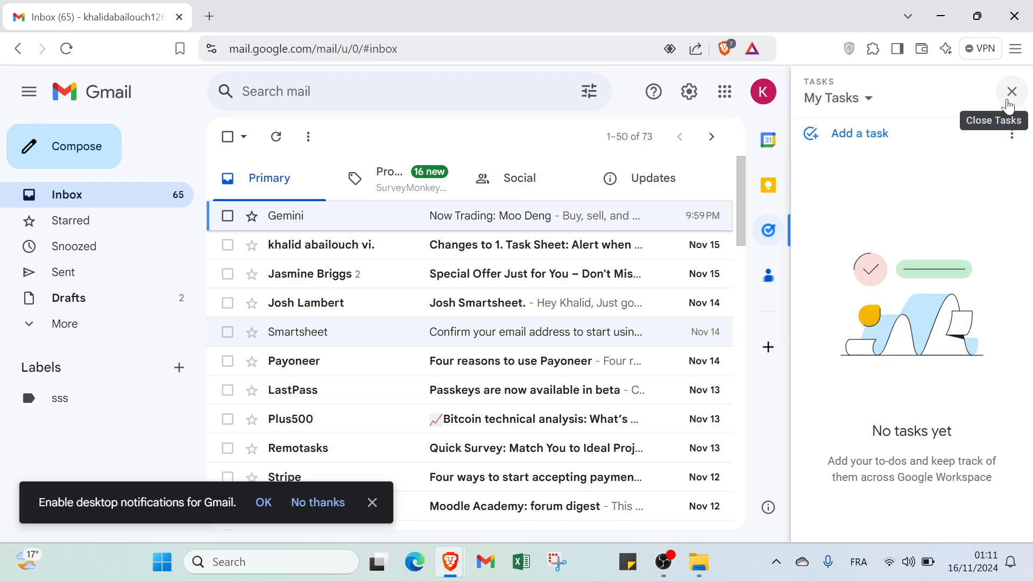
click(1009, 103)
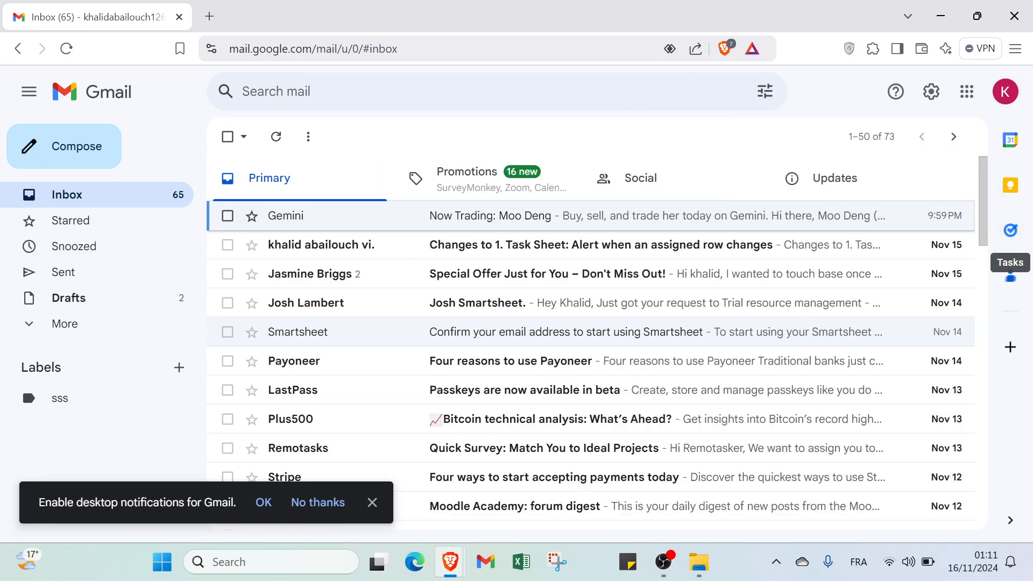
click(1009, 347)
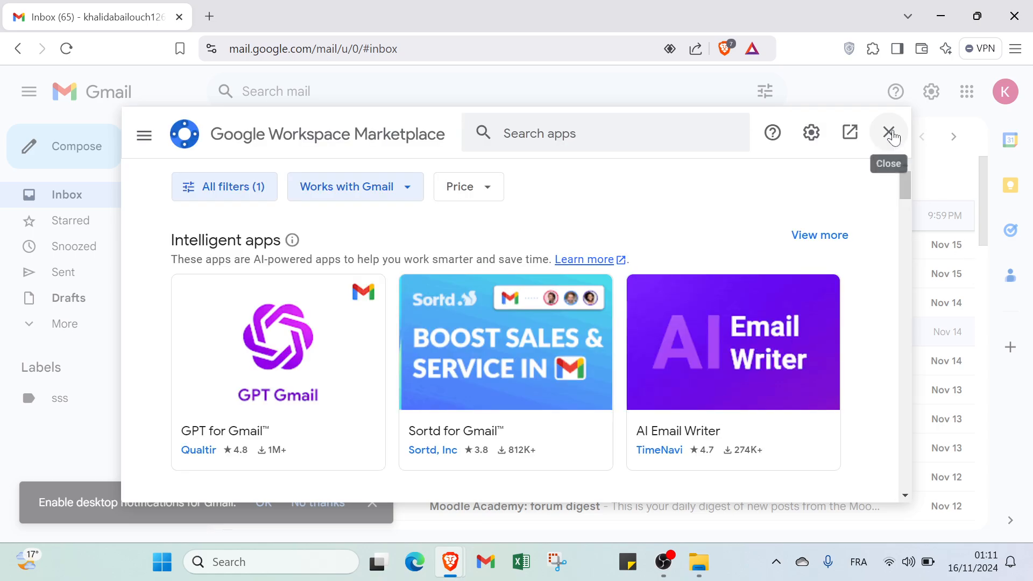
click(891, 131)
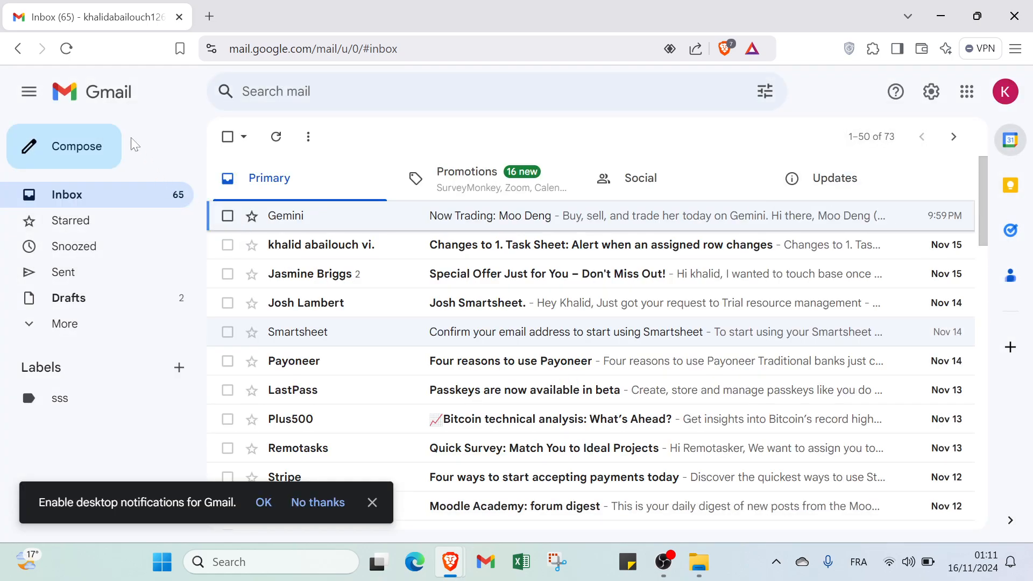